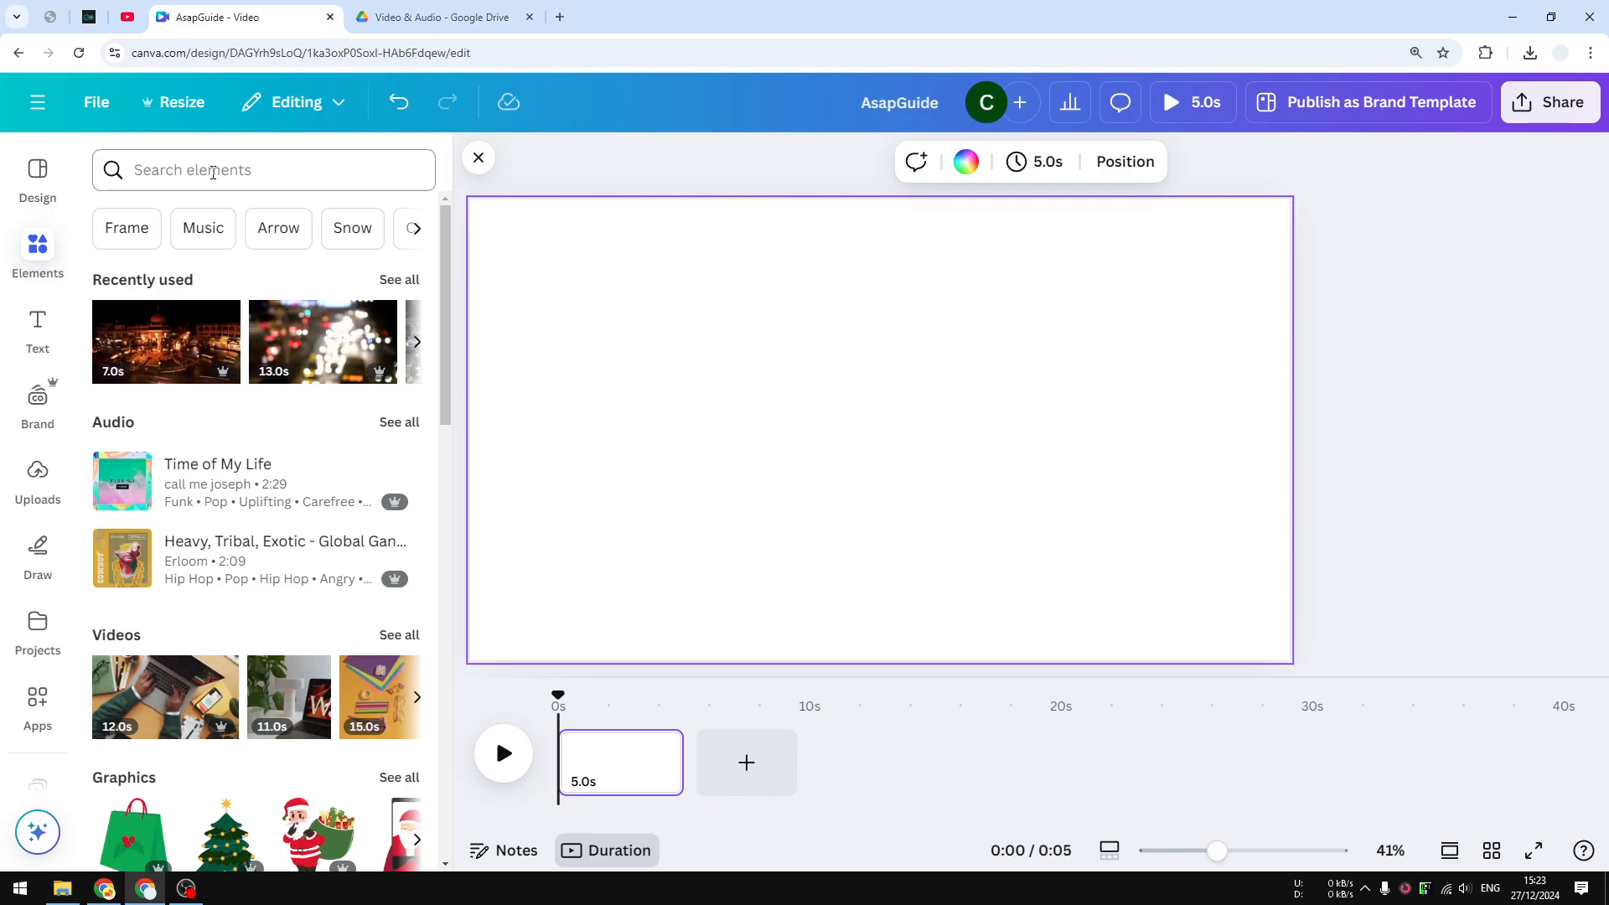
Search the elements library for 'Santa dancing' and show only the video results
click(213, 174)
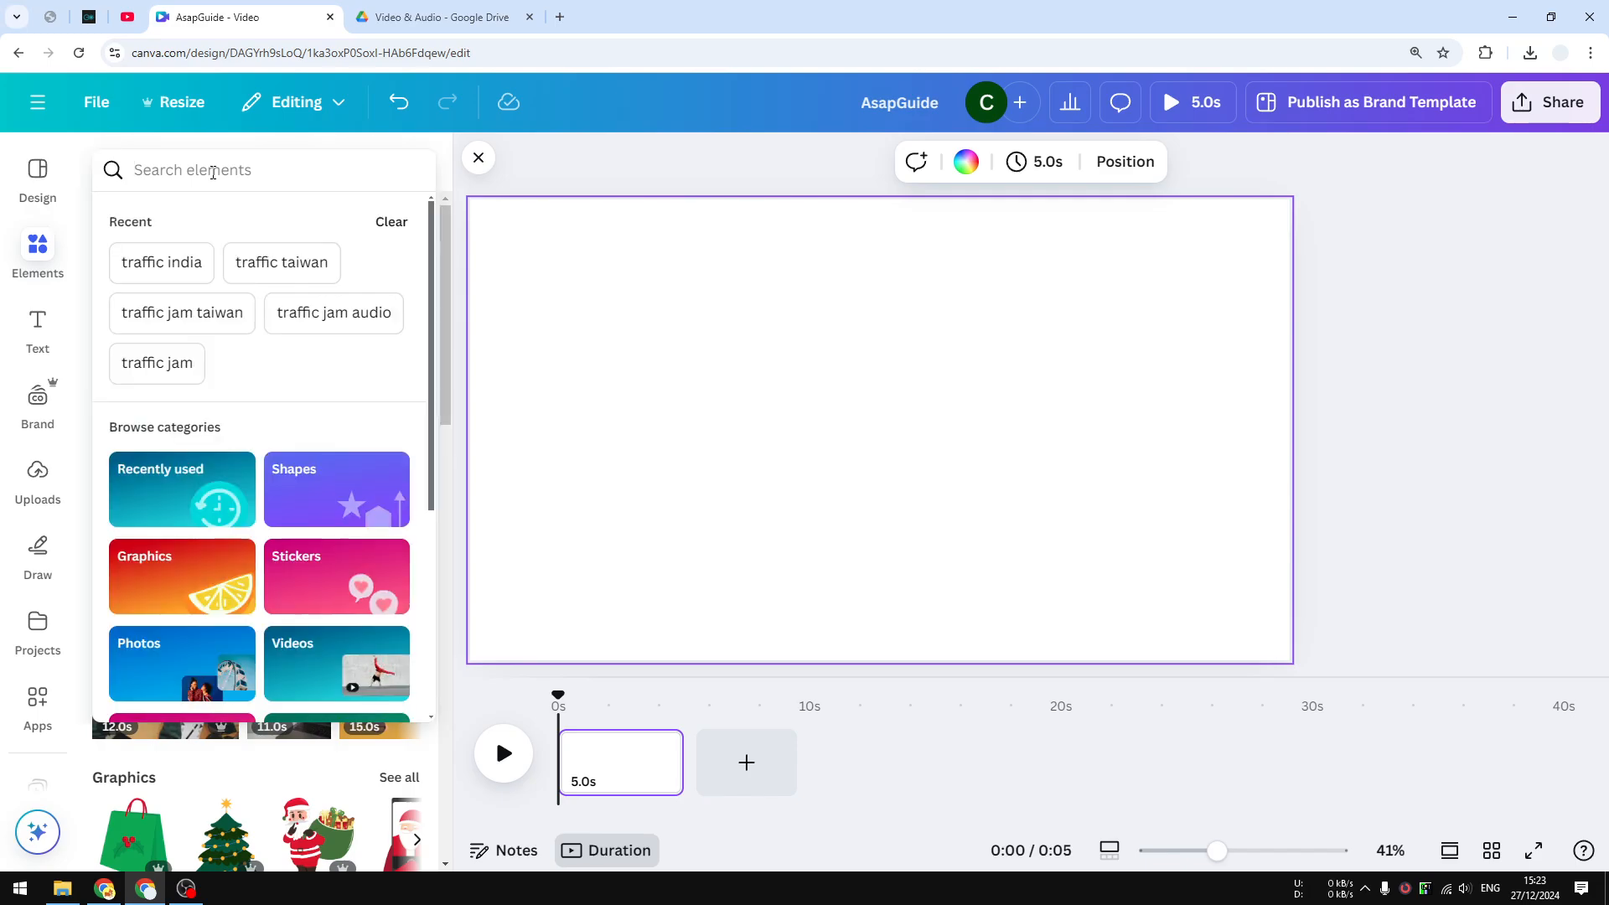
text(Santa)
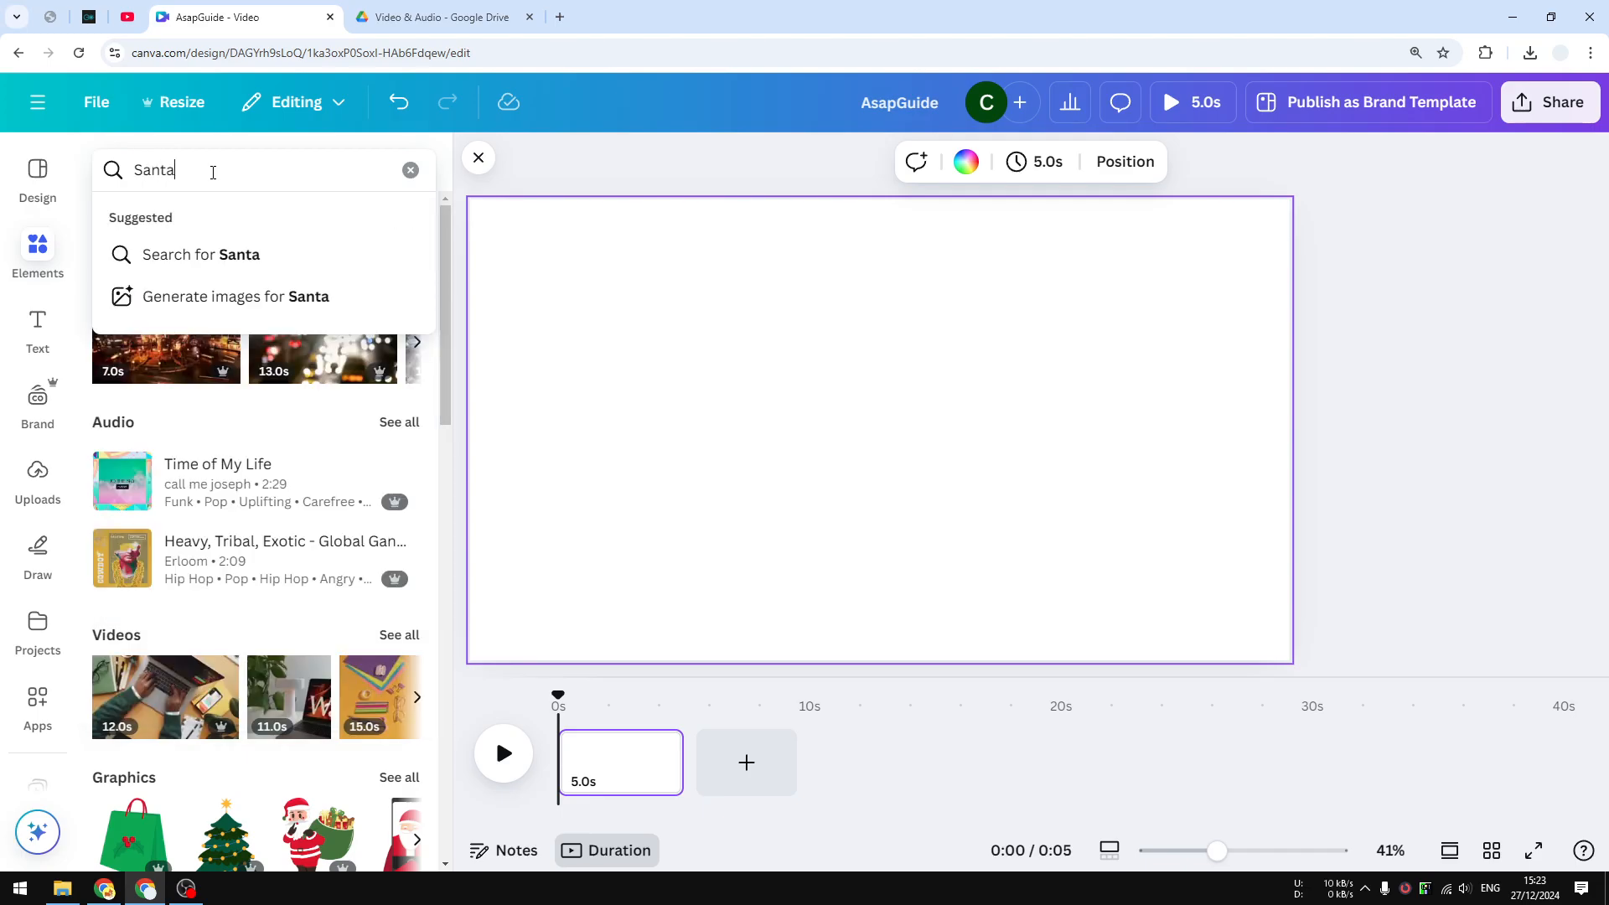
text( dancing)
key(Return)
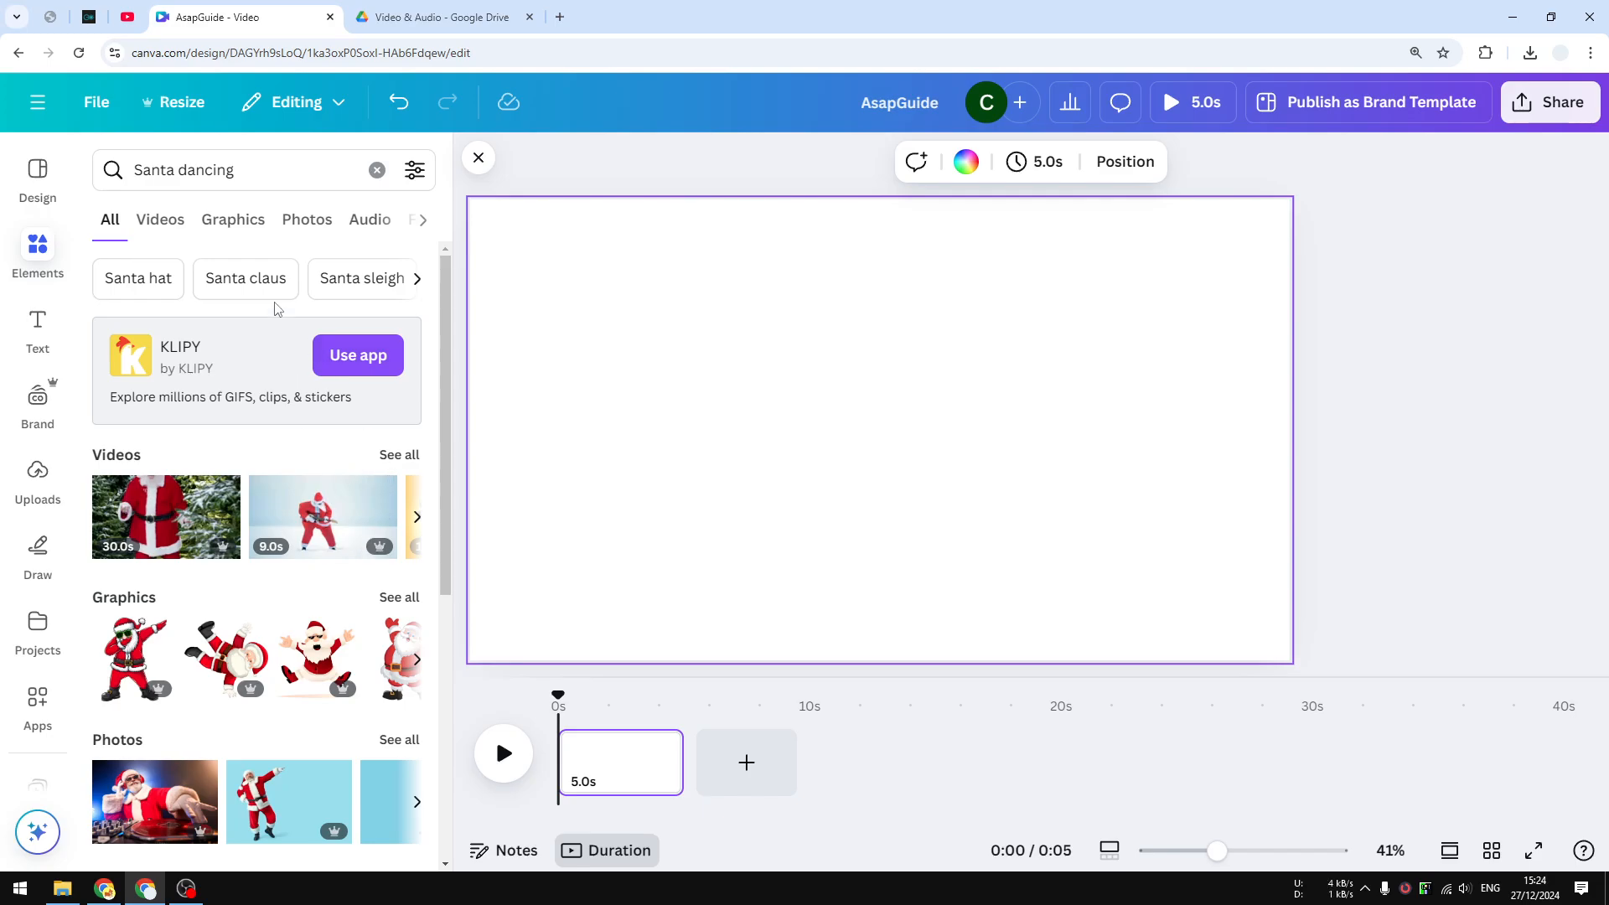
click(159, 222)
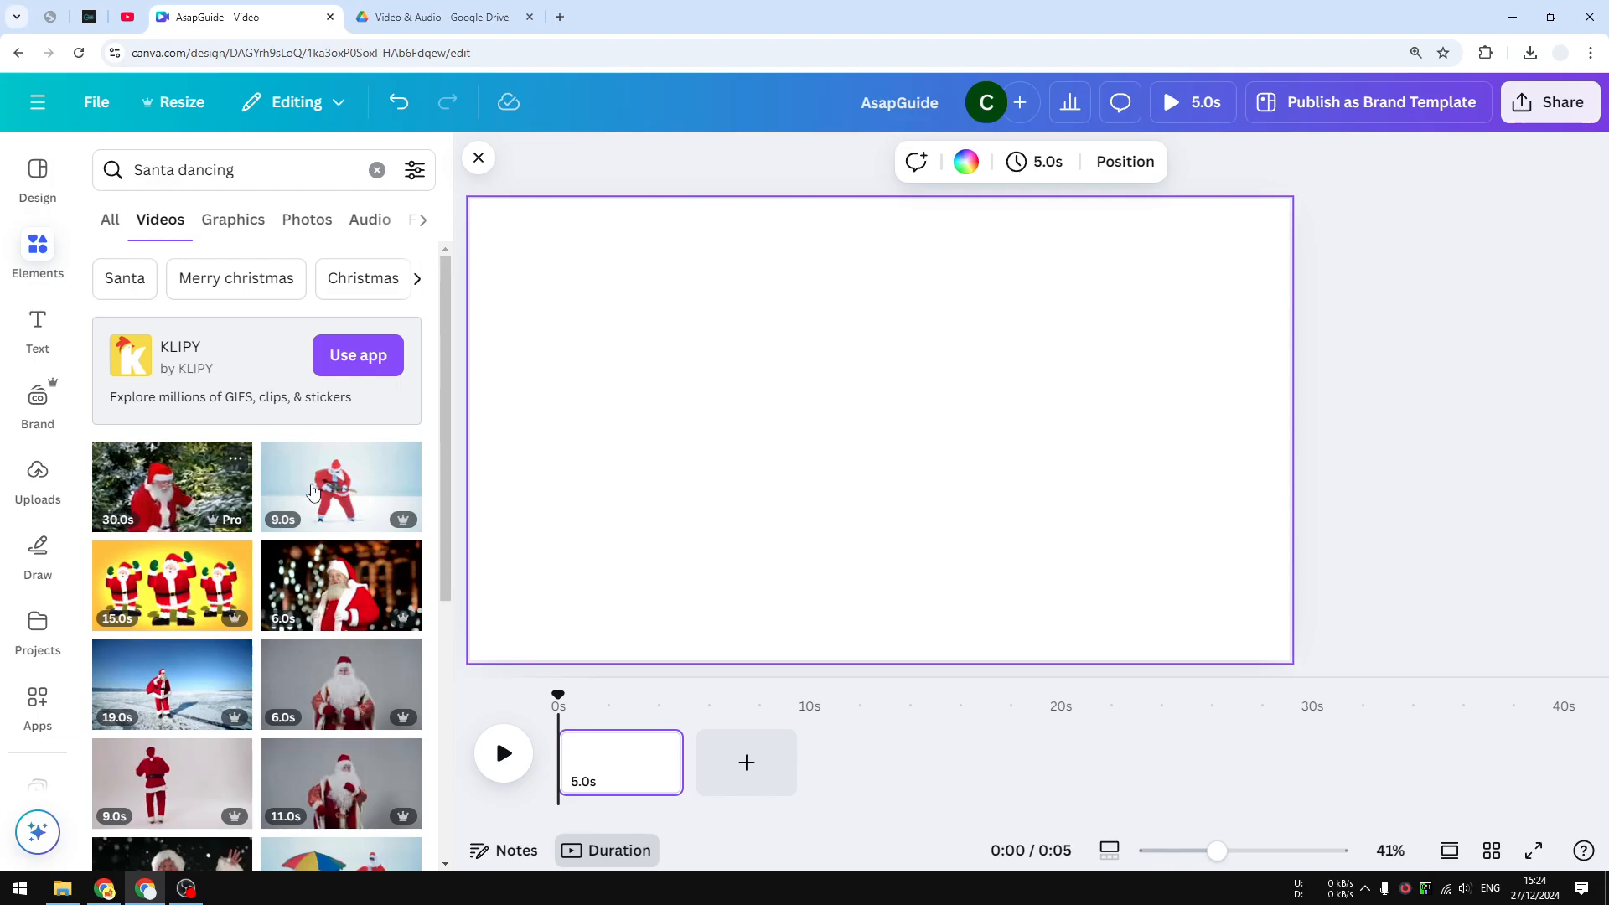
Add the 30-second Santa video, move it to the page's top-left, and trim its beginning
click(170, 502)
drag(843, 434, 758, 387)
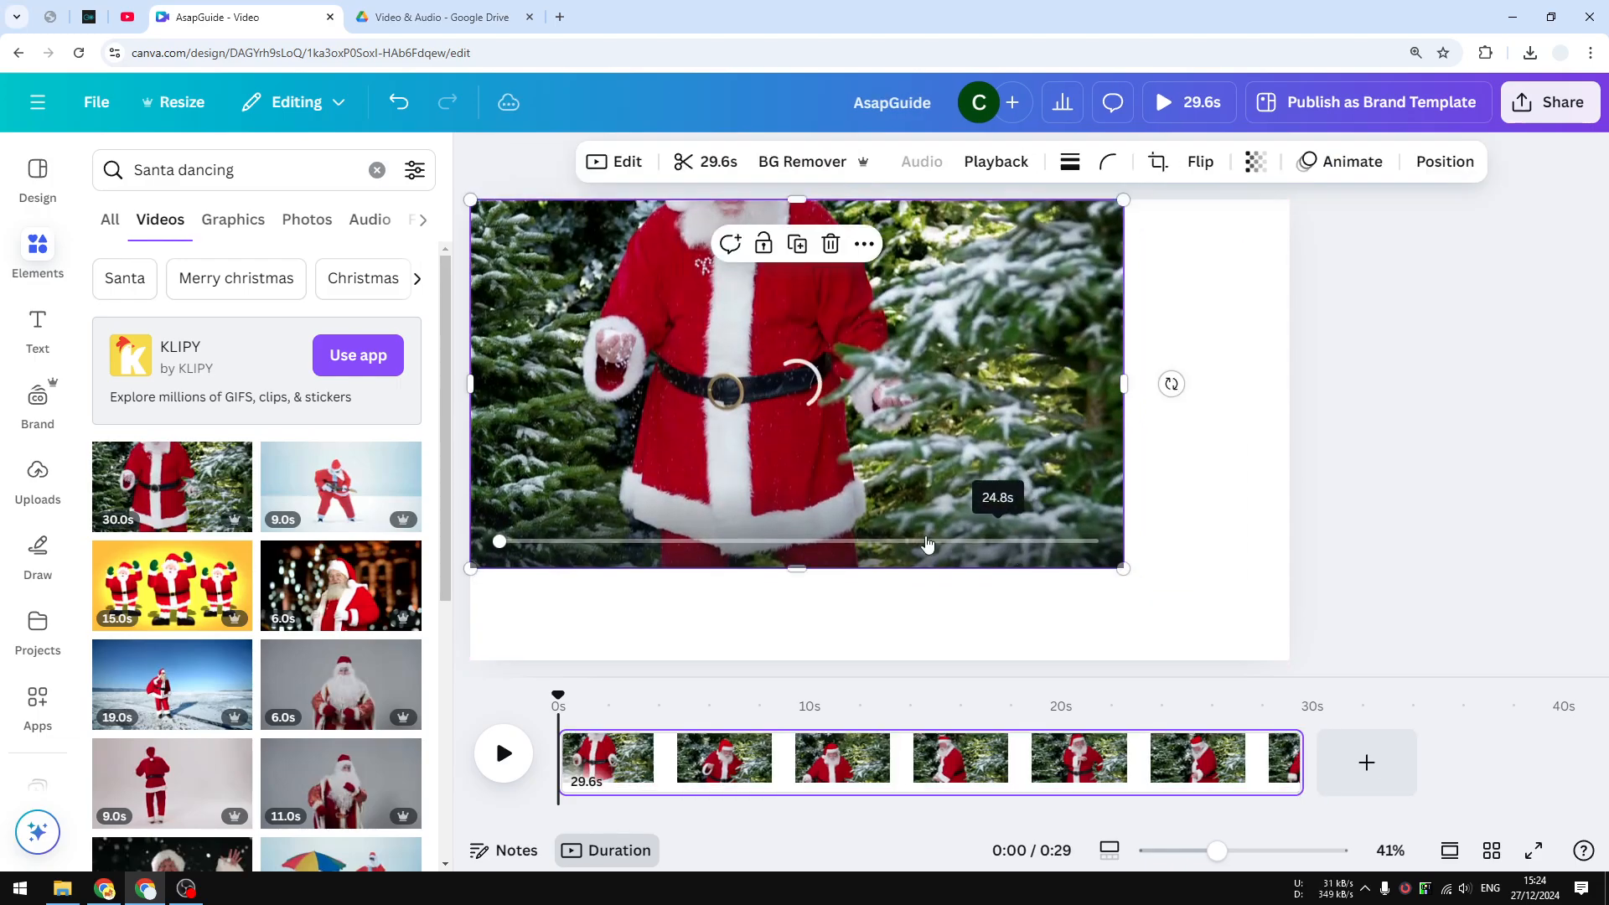
drag(565, 764, 688, 772)
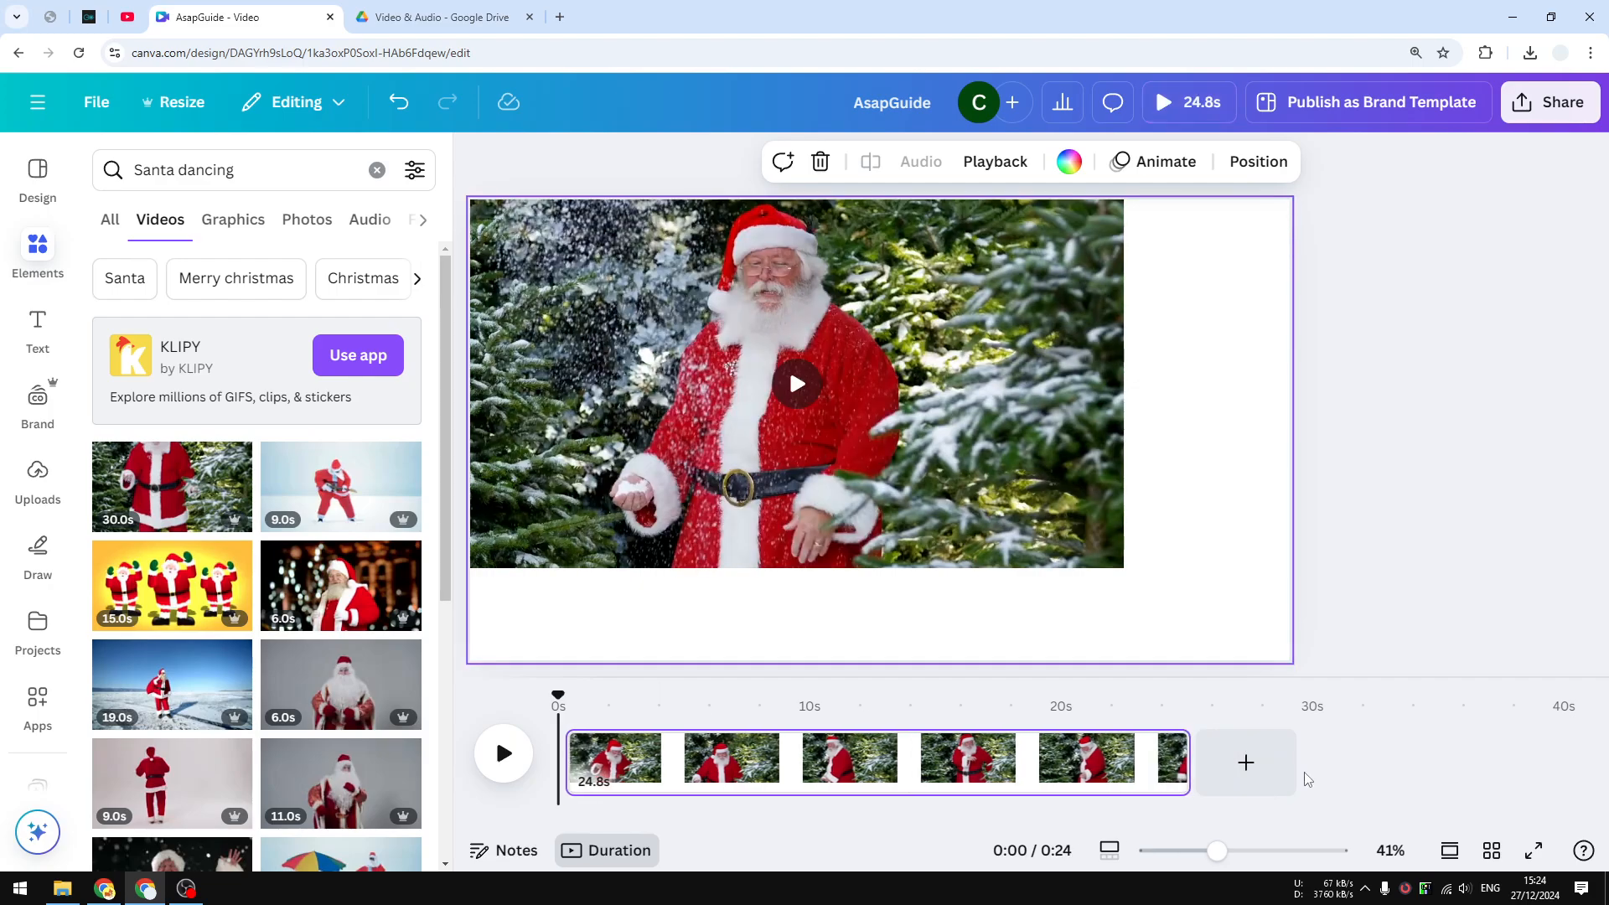
Shorten the Santa clip in the timeline to about 10.2 seconds
click(618, 853)
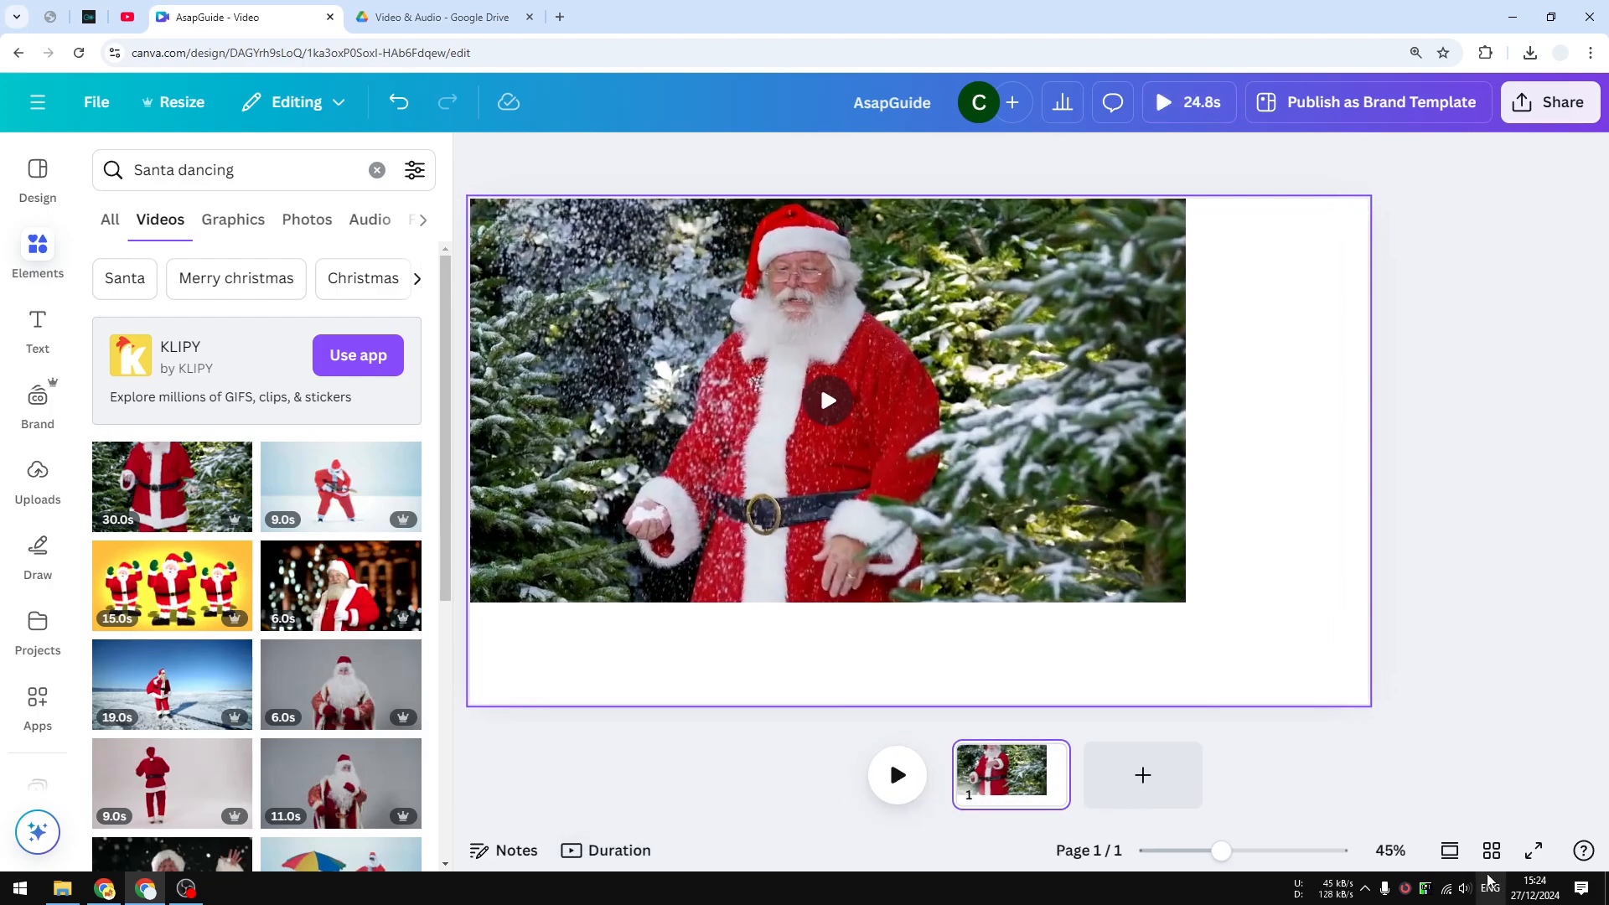
click(1450, 850)
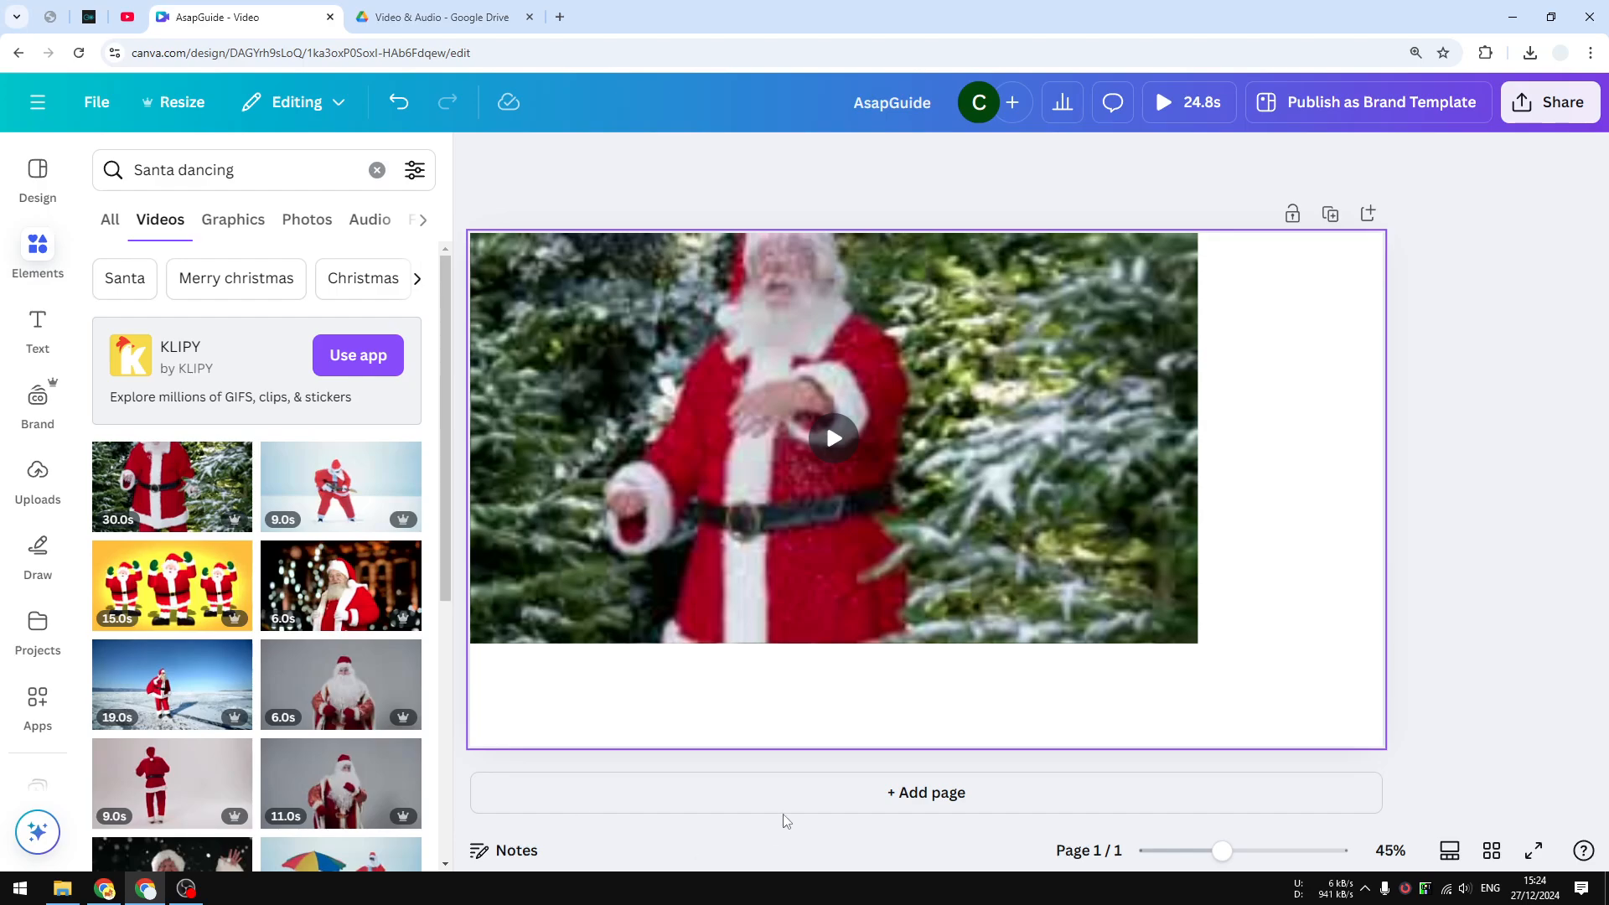
click(1451, 851)
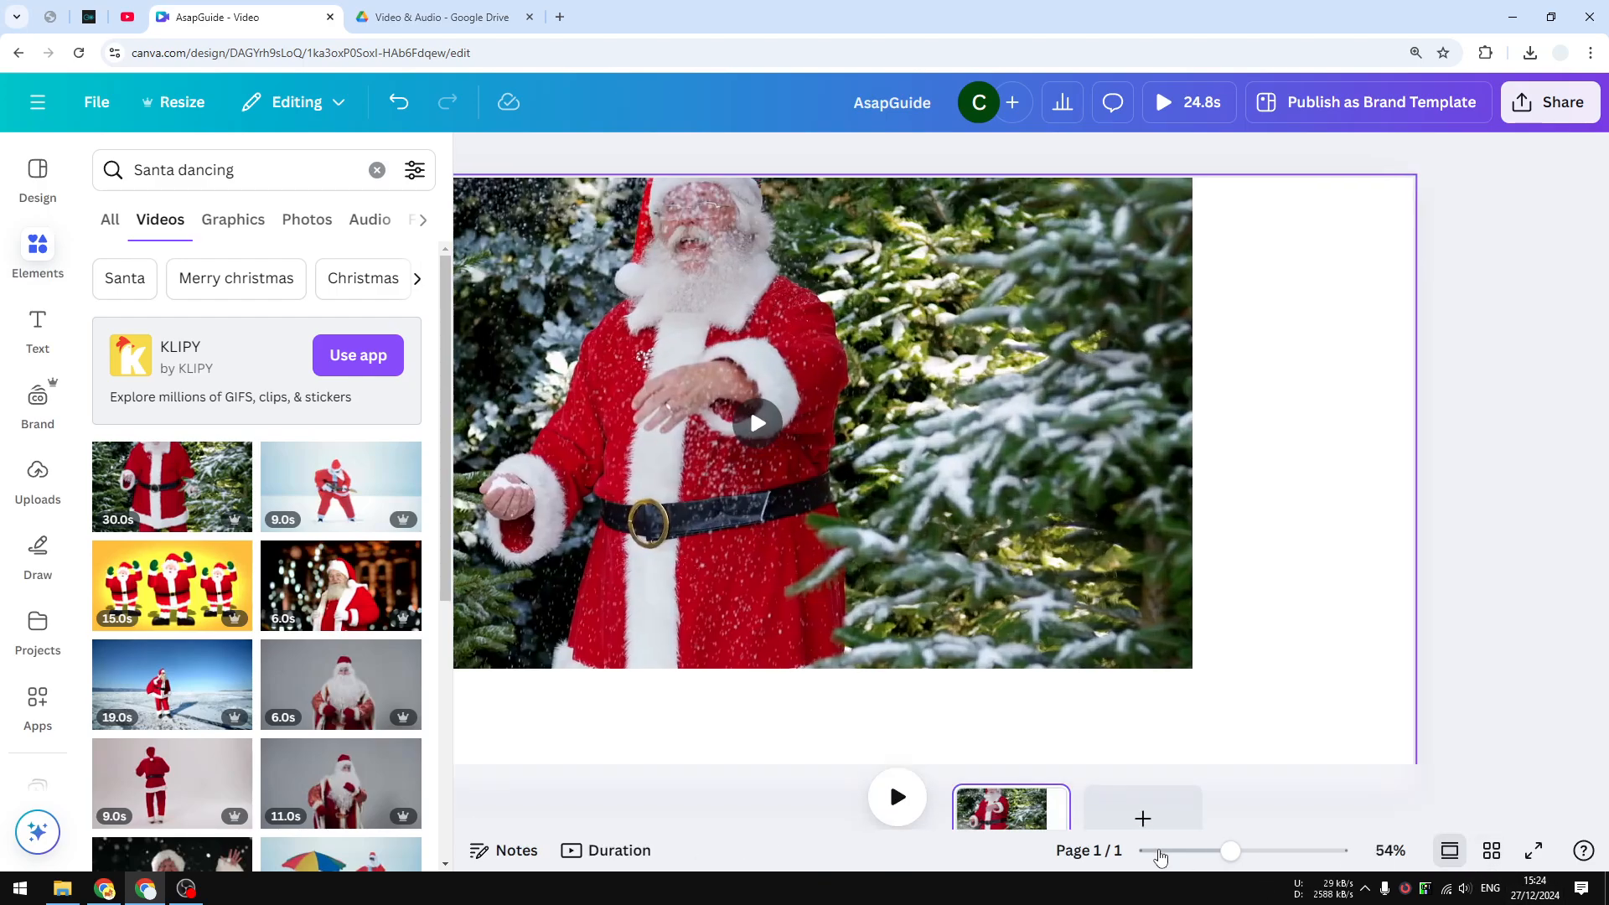
click(617, 851)
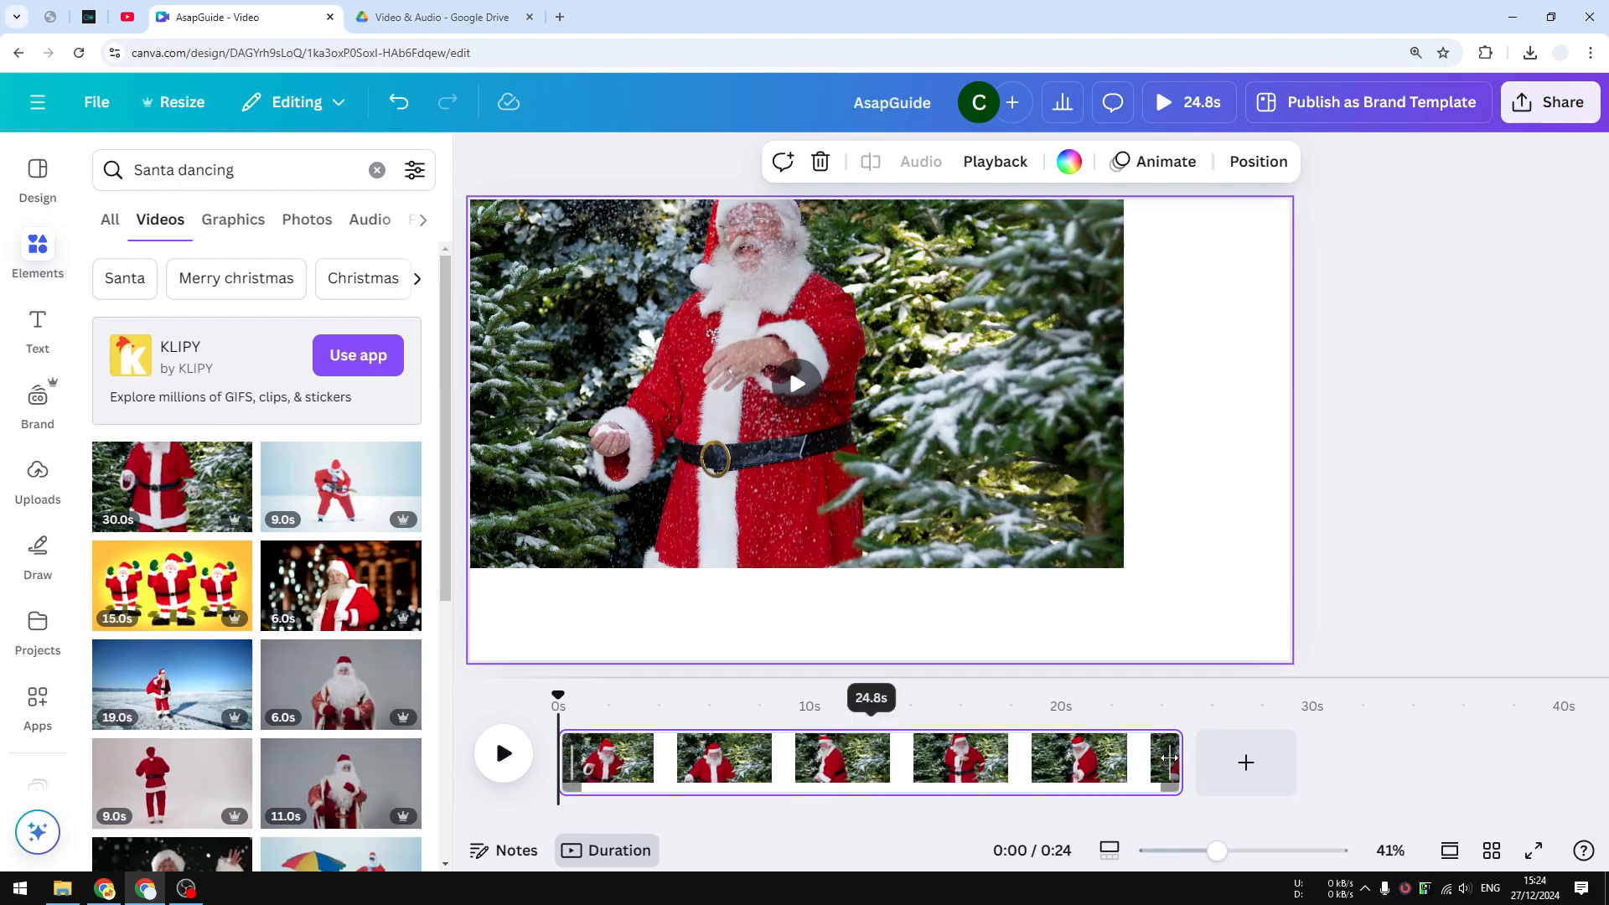
drag(1169, 759, 814, 754)
Enlarge the Santa video by its corner handle so it fills the page
click(1080, 543)
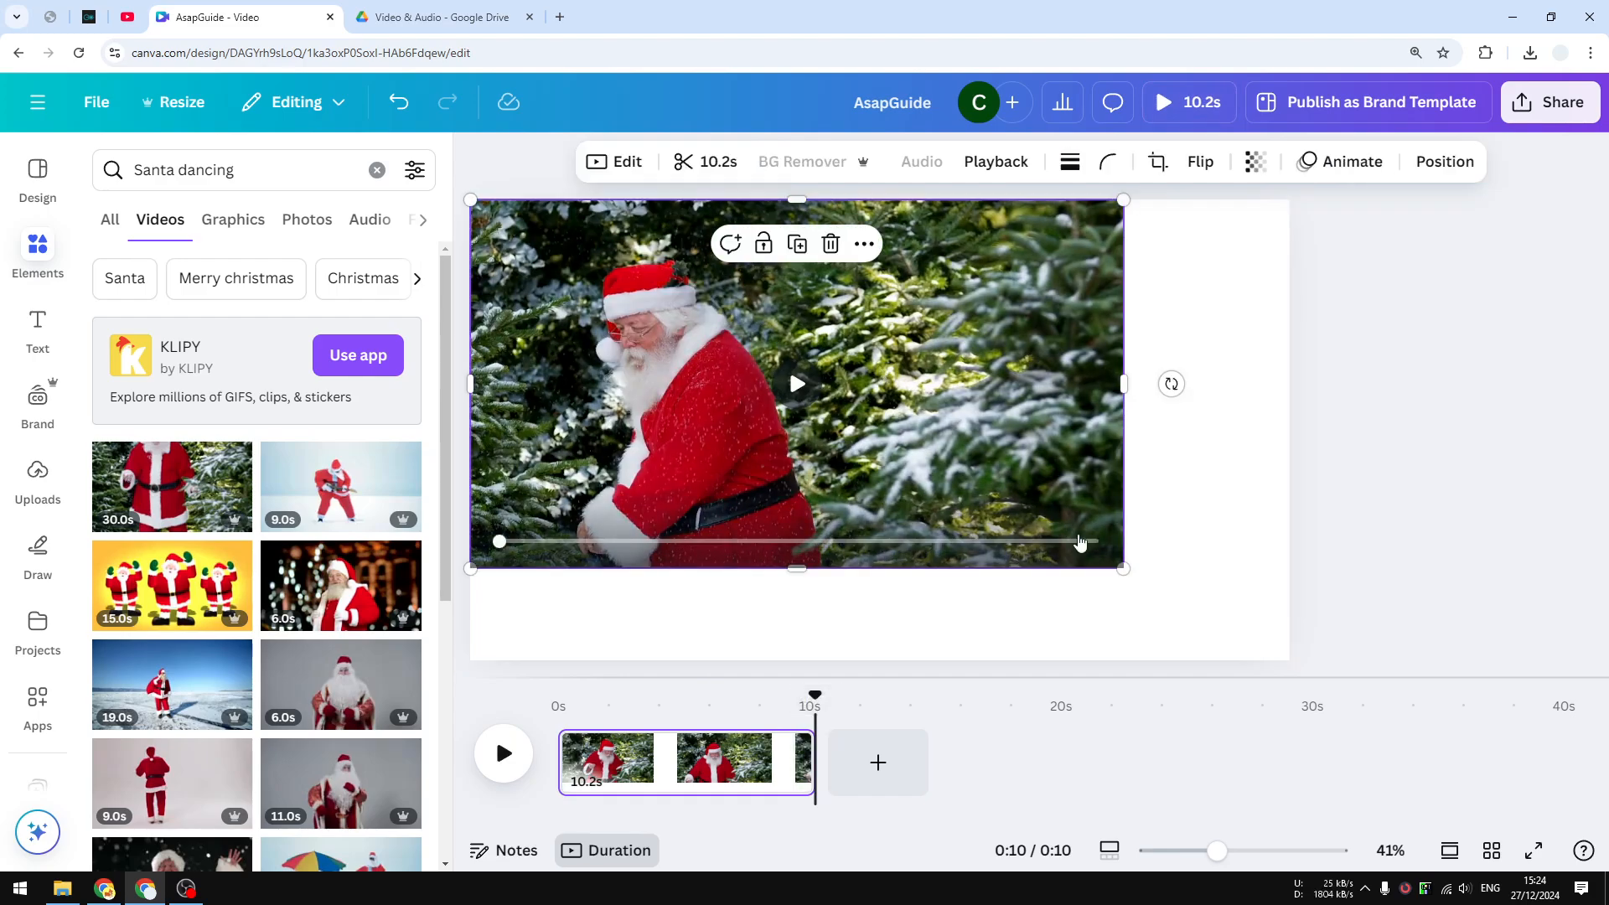
drag(1123, 568, 1290, 661)
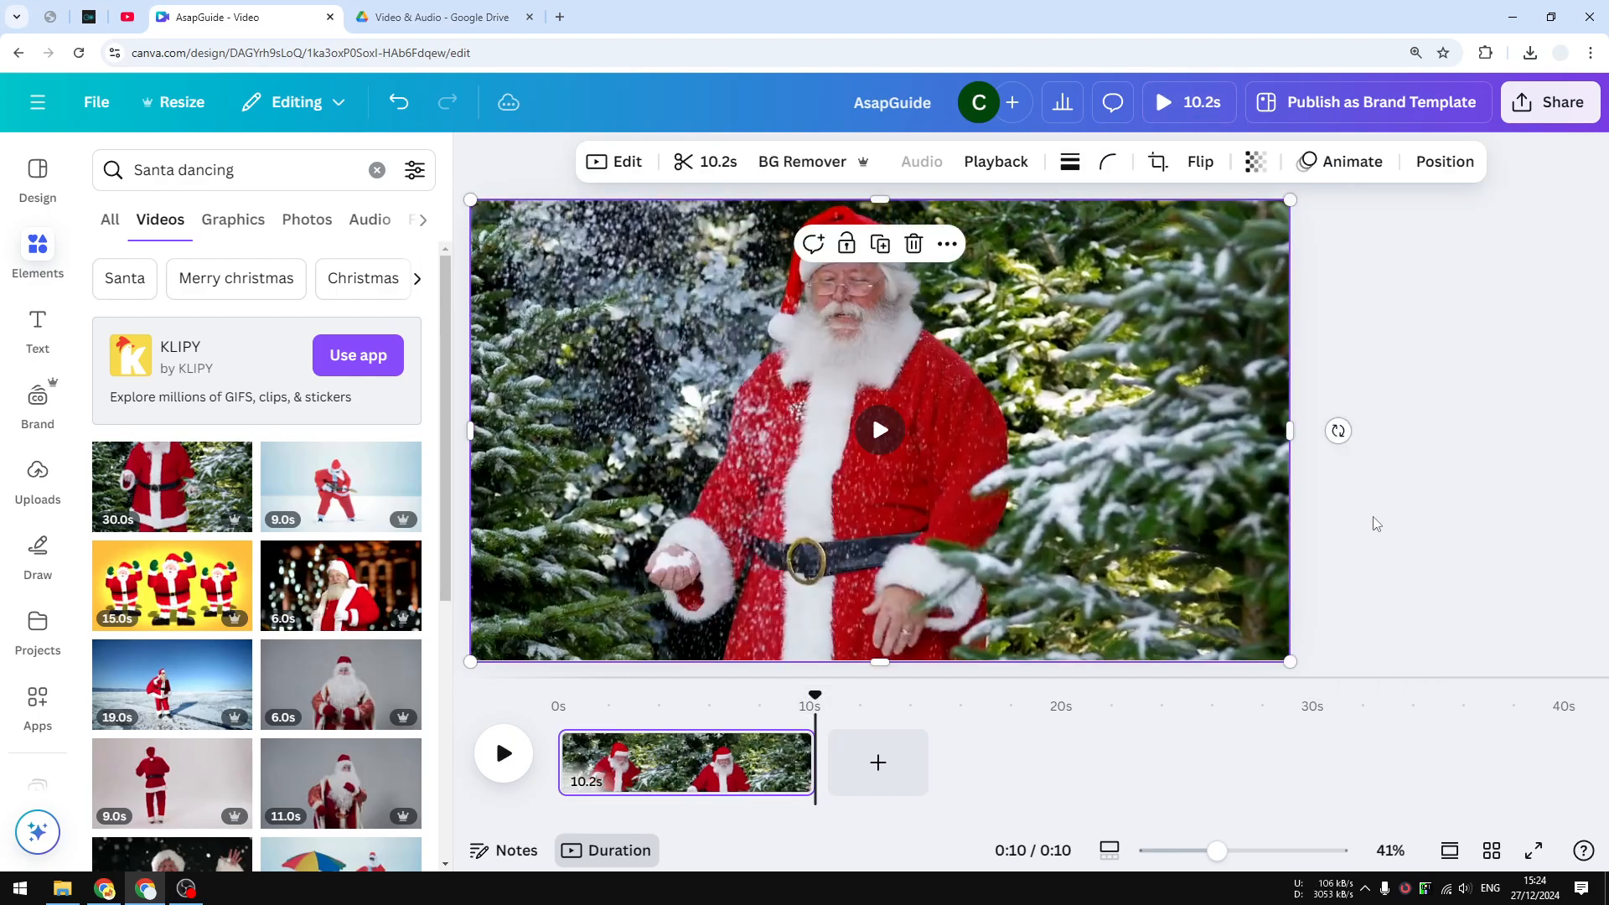
click(1374, 524)
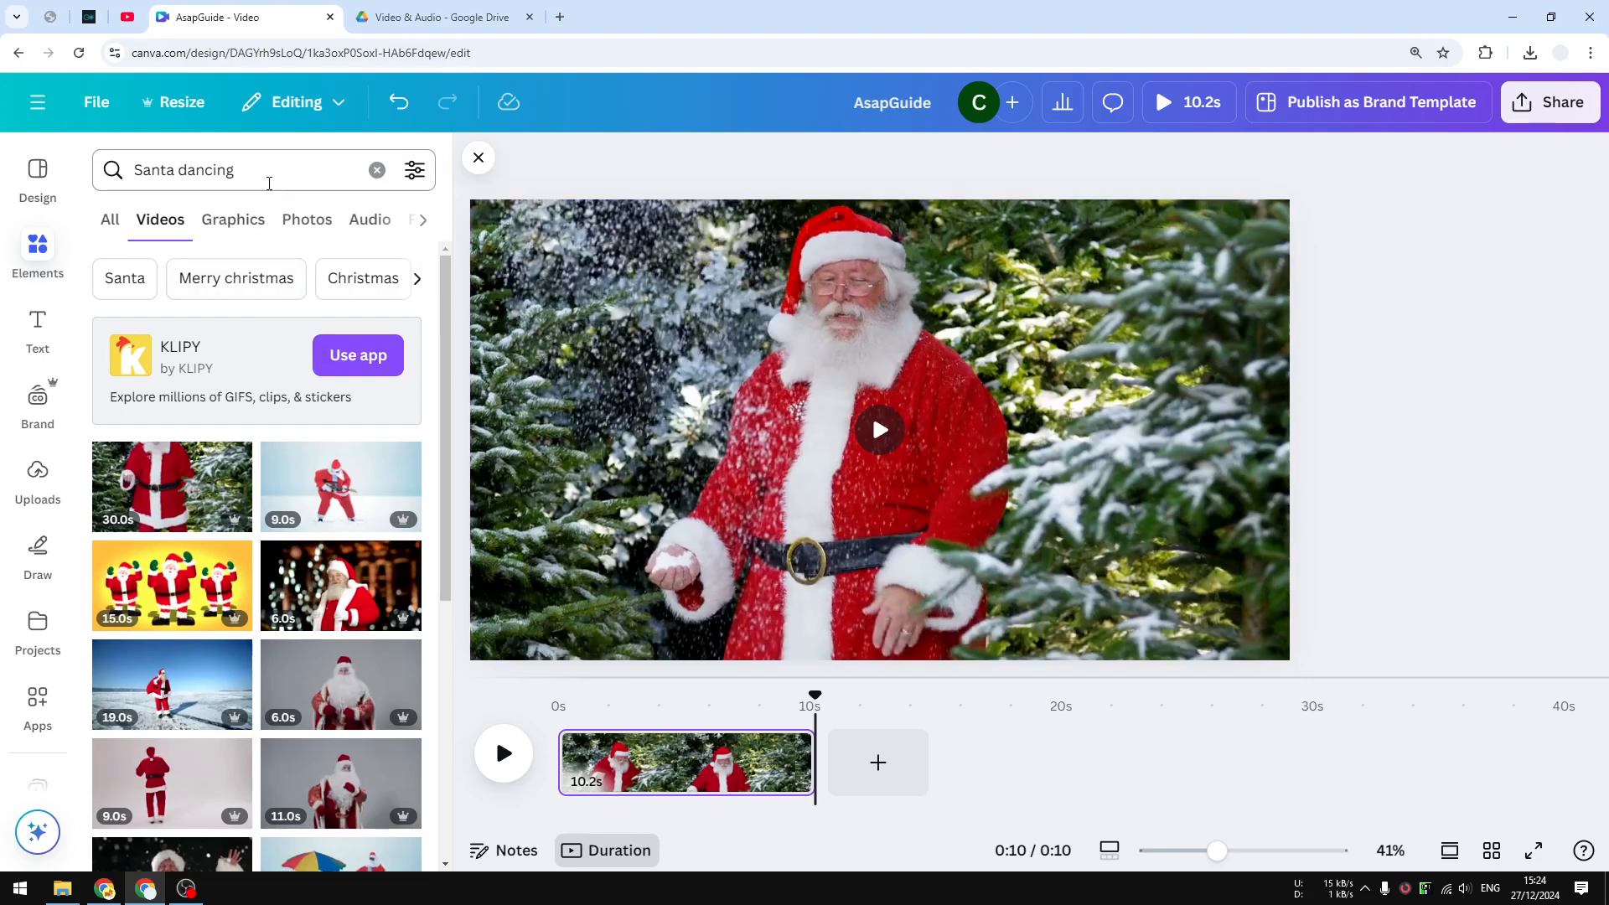
Replace the element search with 'falling snow overlay'
click(272, 175)
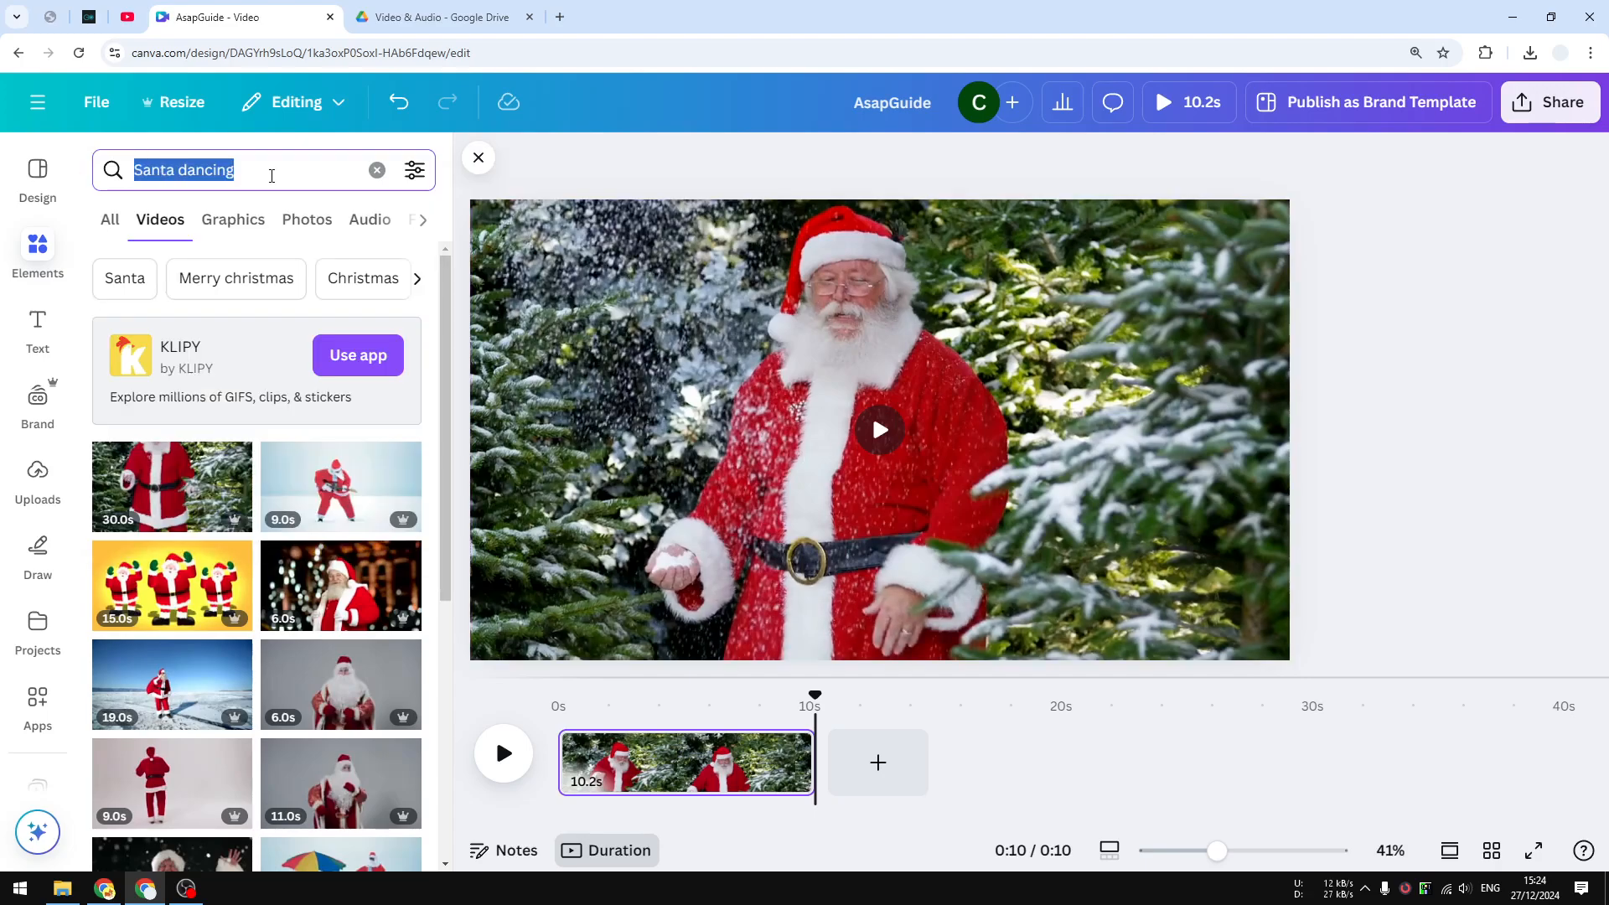
text(fall)
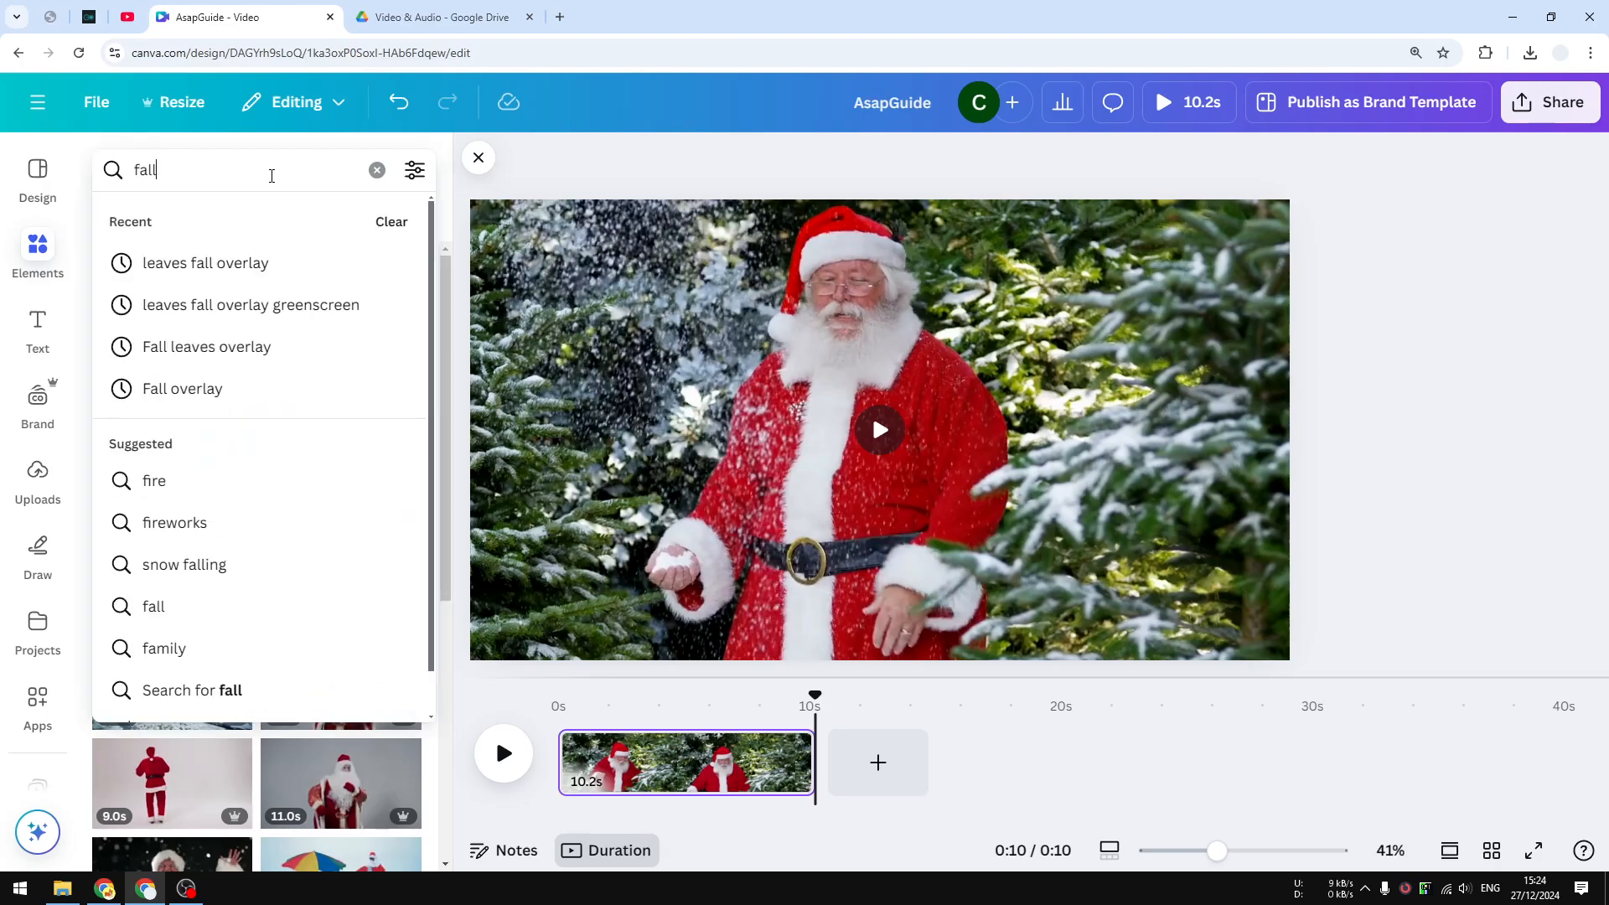
text(ing snow overlay)
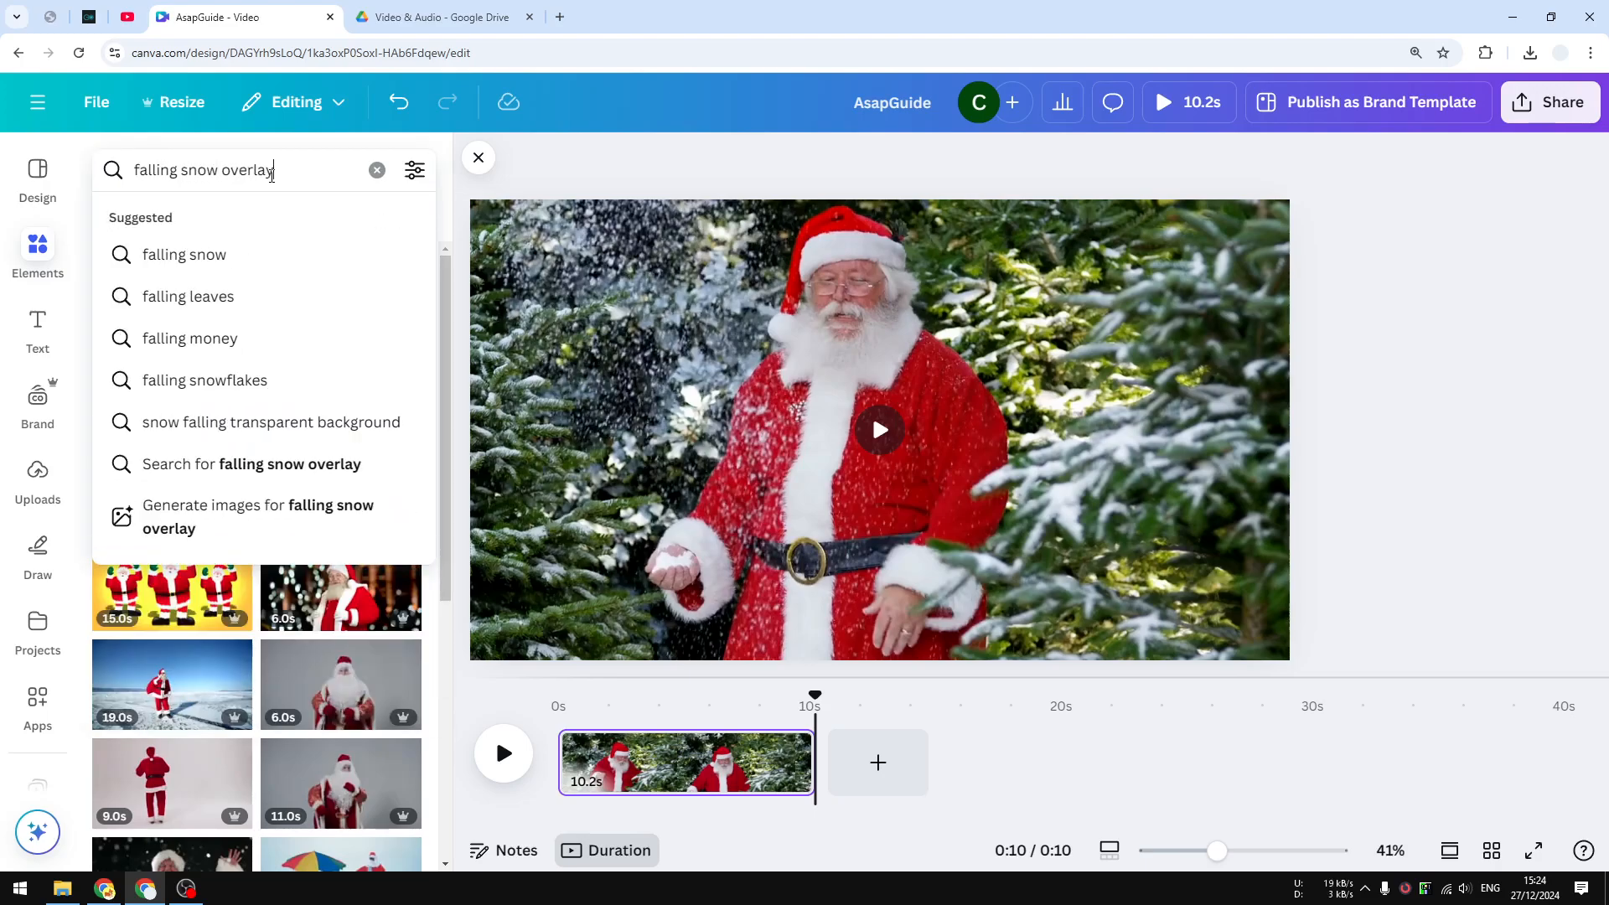
key(Return)
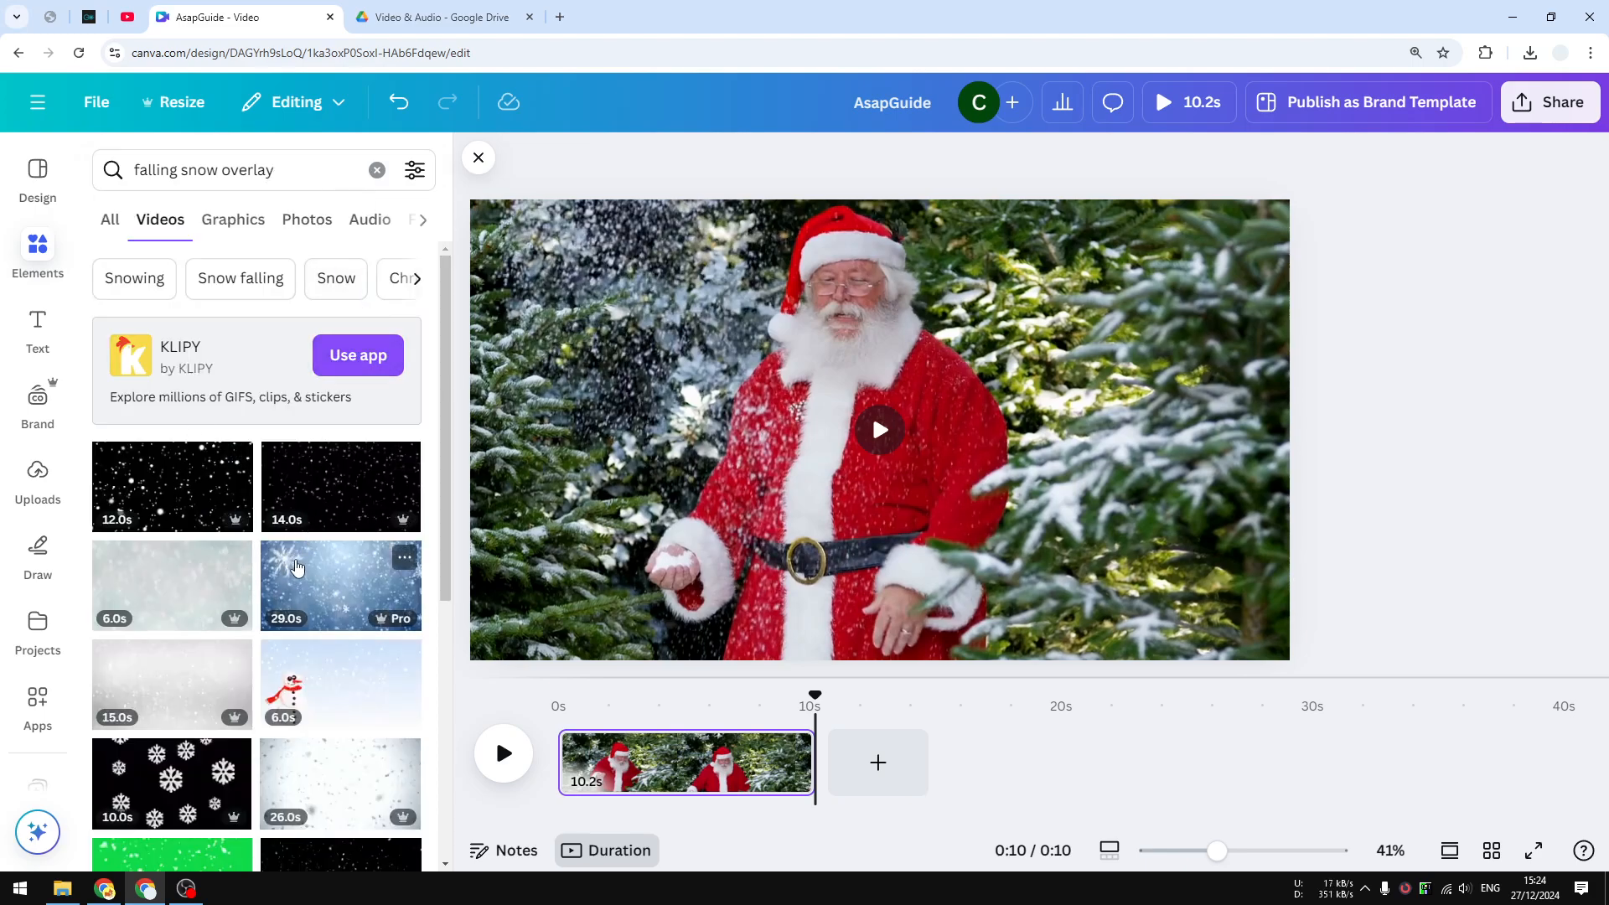
drag(448, 456, 447, 471)
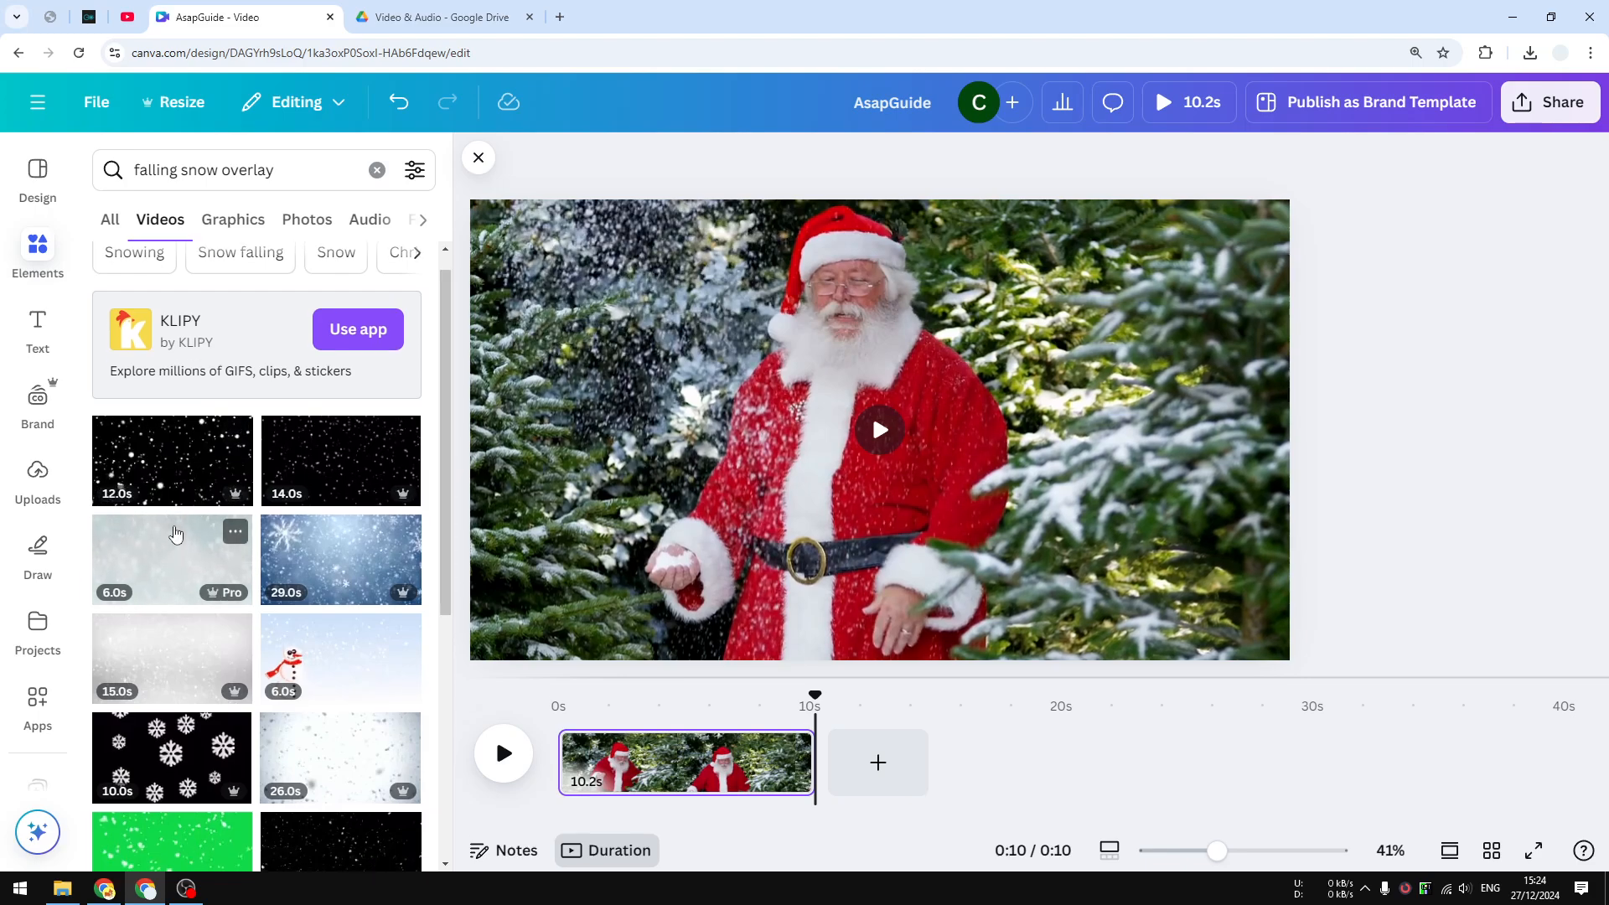
Add the 6-second snow video, stretch it over the whole page, and set transparency to 16
click(175, 533)
drag(954, 348, 921, 336)
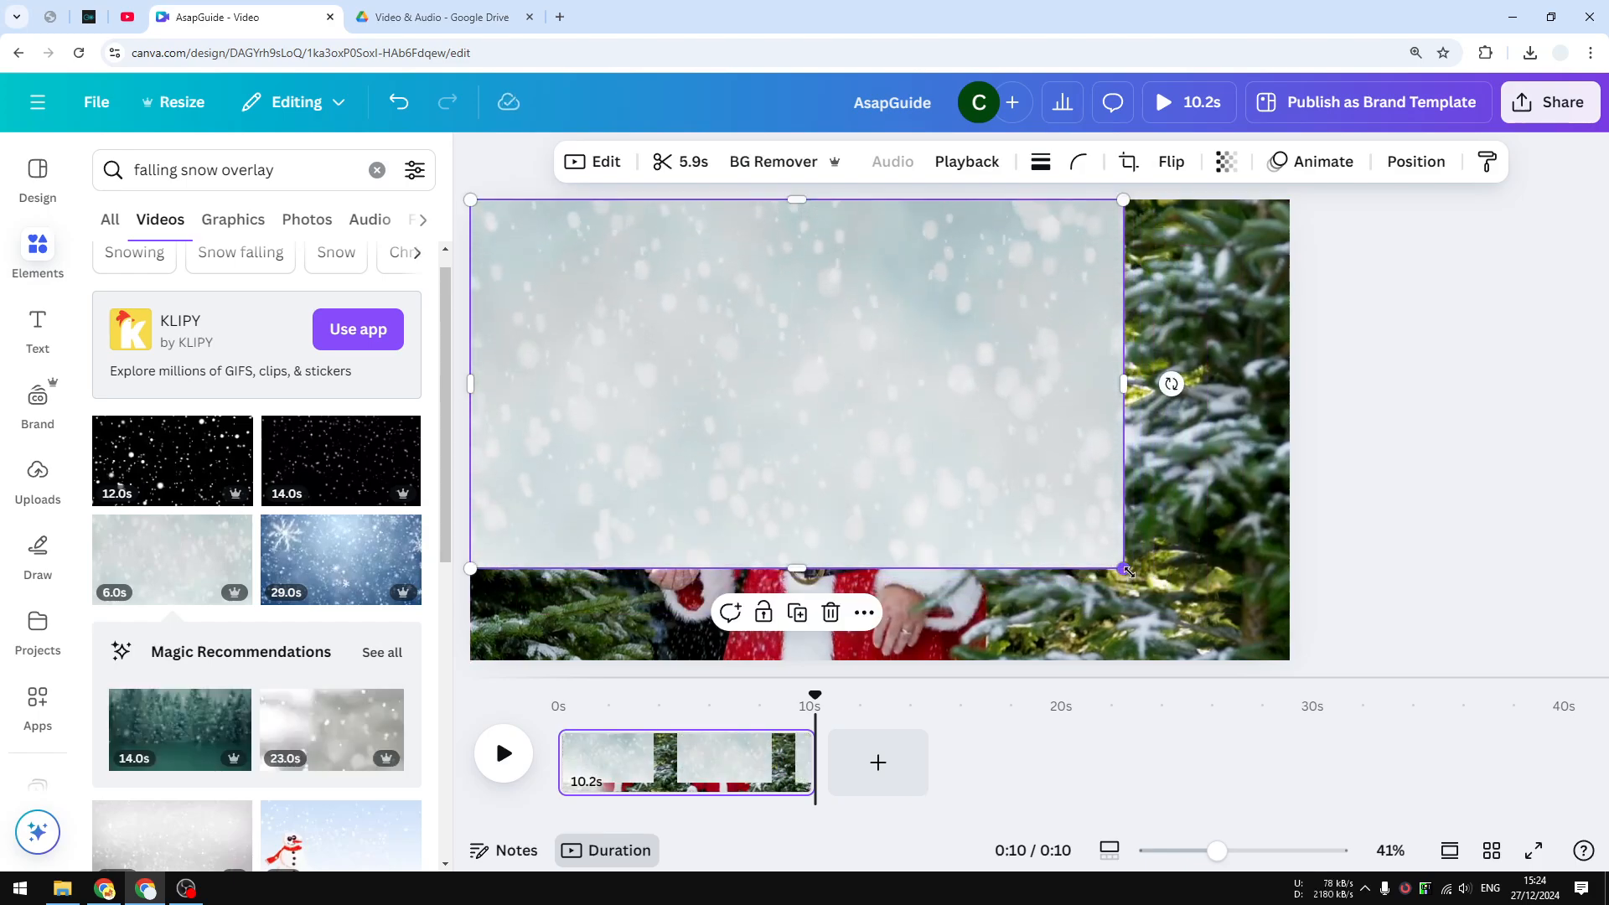
drag(1123, 570, 1303, 656)
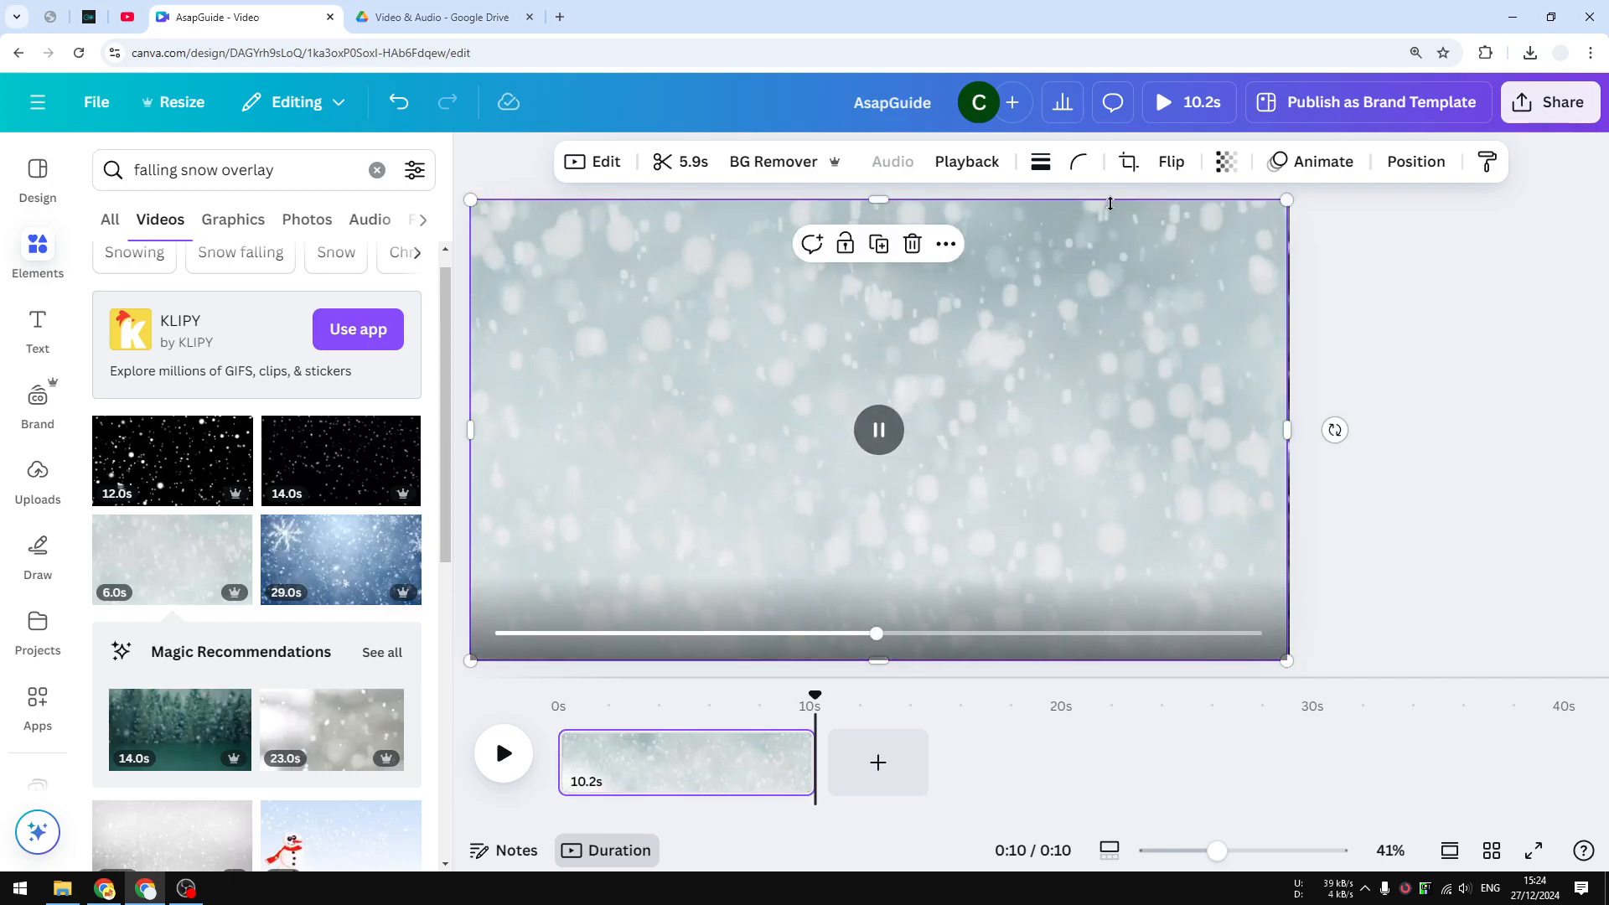
click(1226, 160)
drag(1274, 247, 1145, 252)
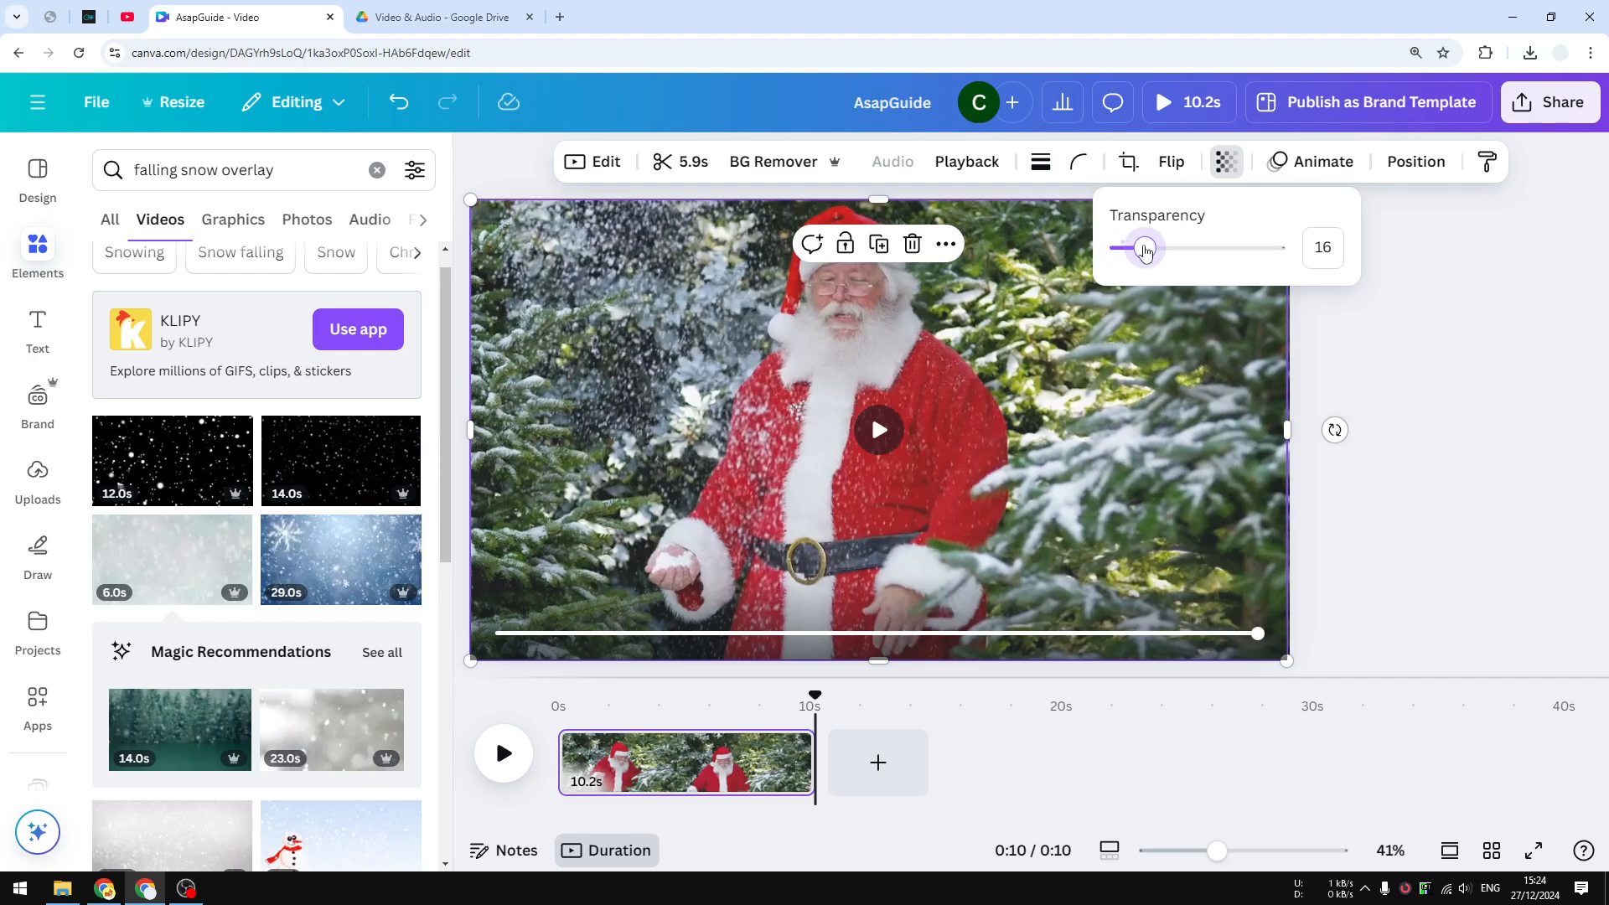
Preview the layered video and raise the snow overlay's transparency to 28
click(883, 402)
click(879, 430)
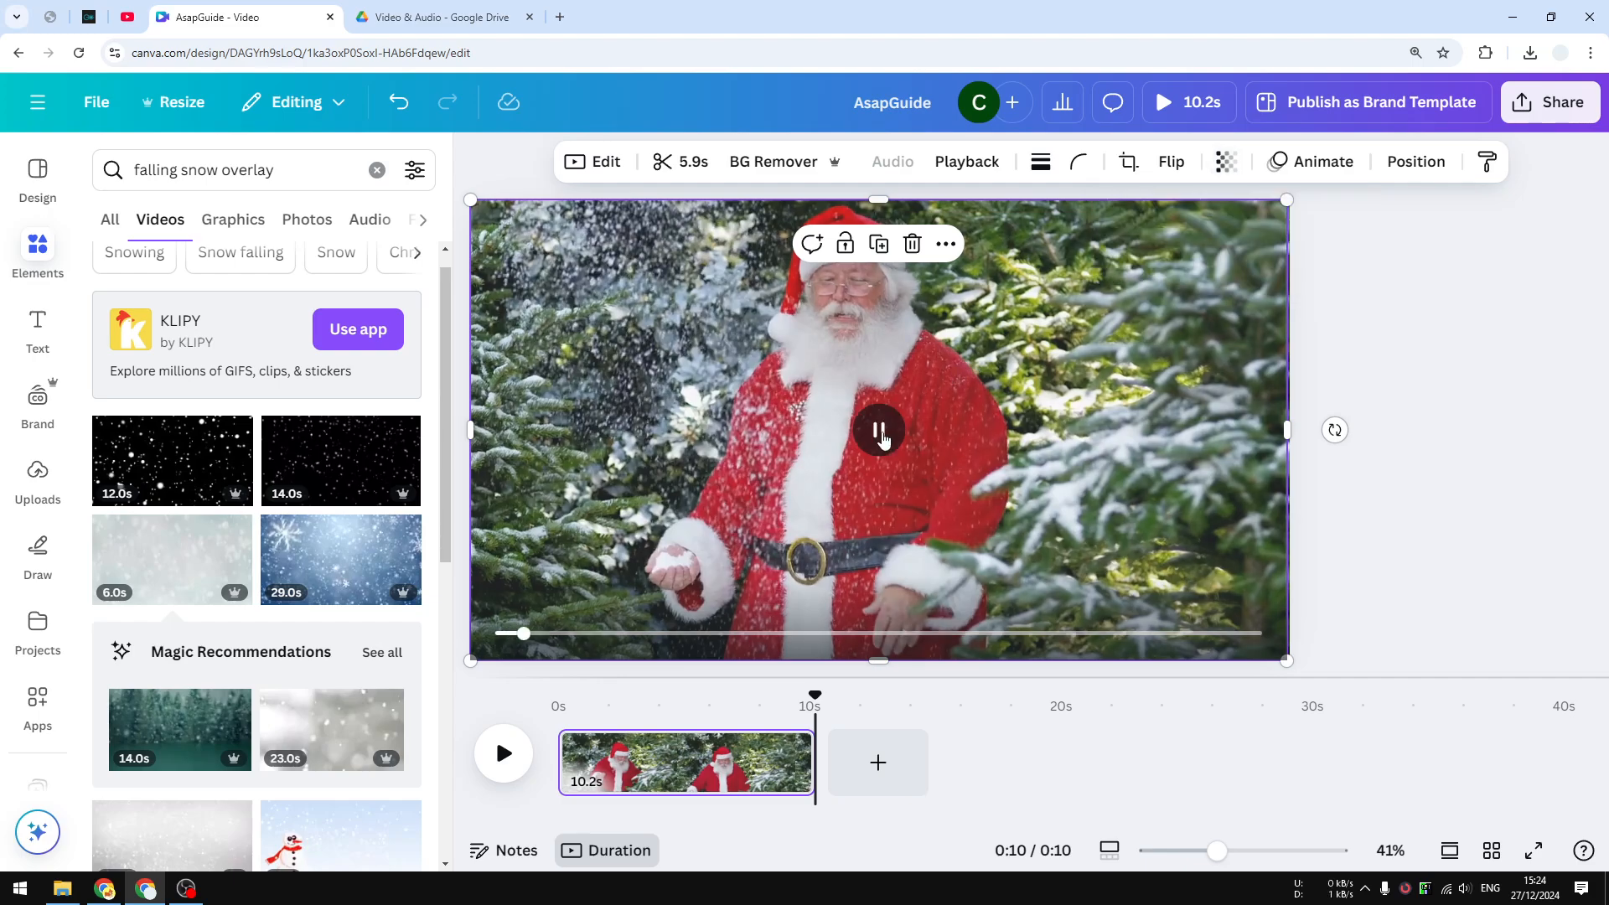
click(880, 432)
click(1224, 165)
drag(1149, 244, 1164, 256)
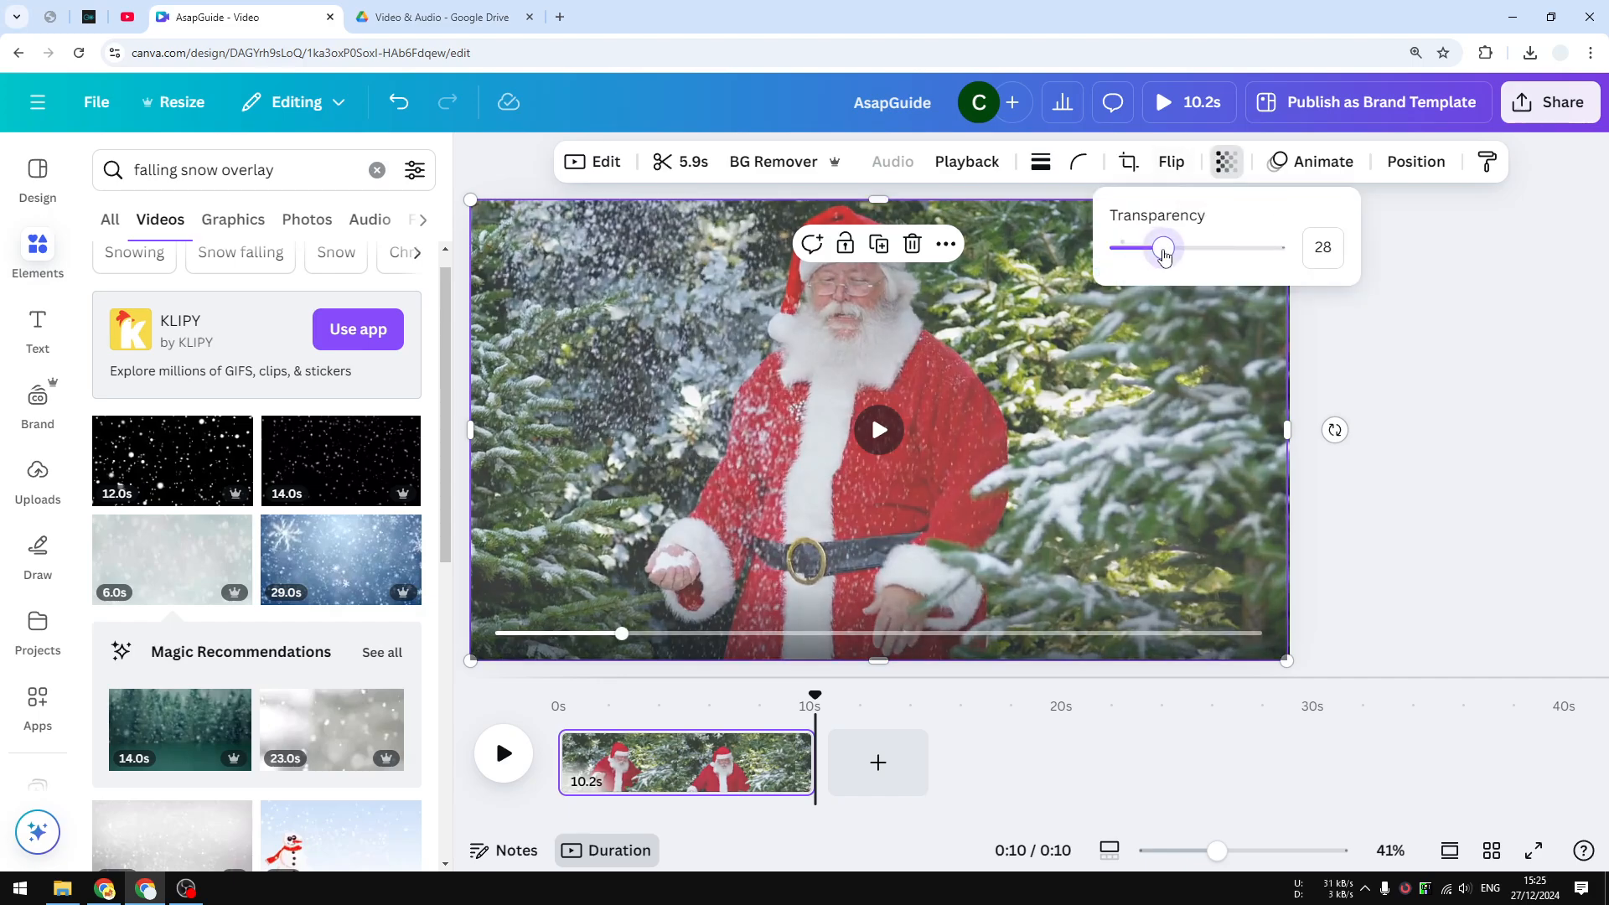
click(879, 430)
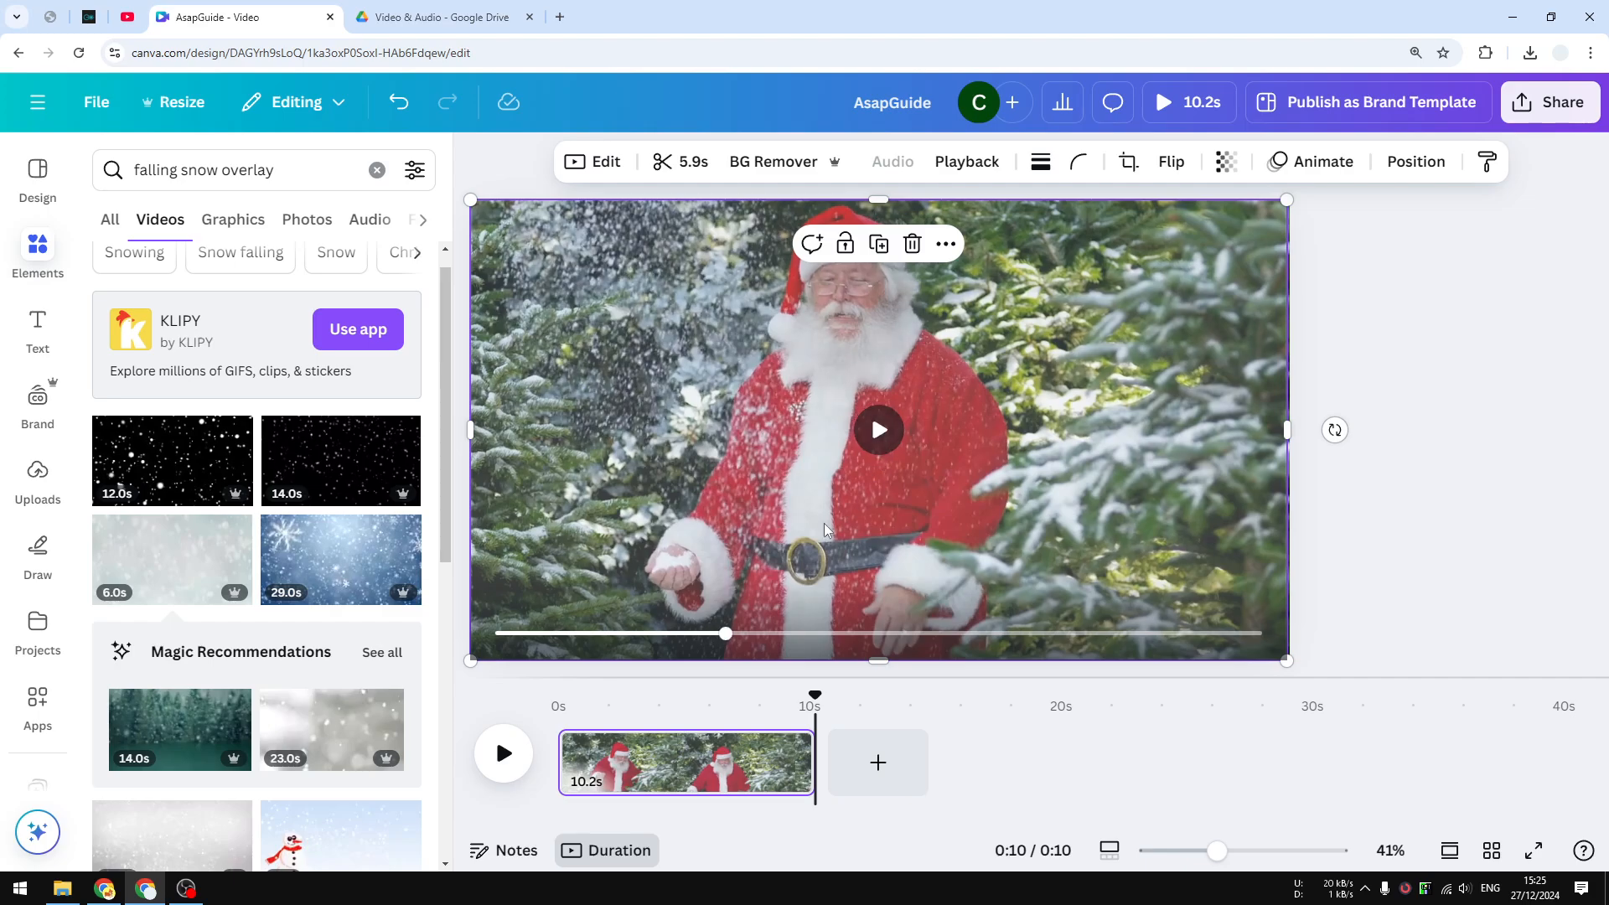
Play the design from the start, pause it, and clear the 'falling snow overlay' search
click(505, 754)
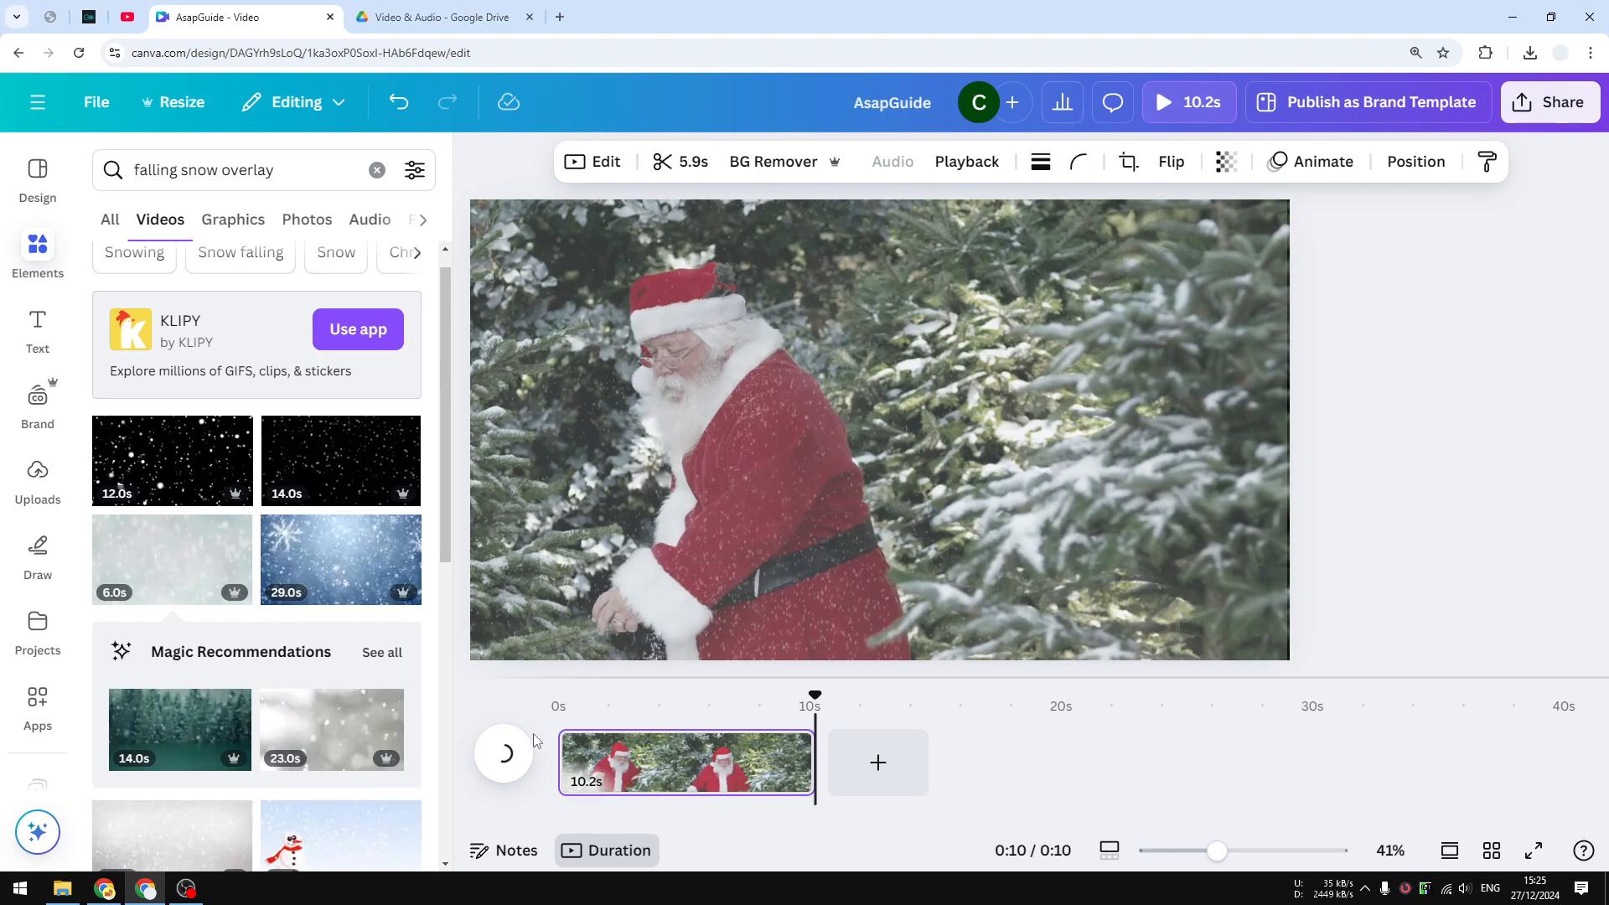
click(508, 769)
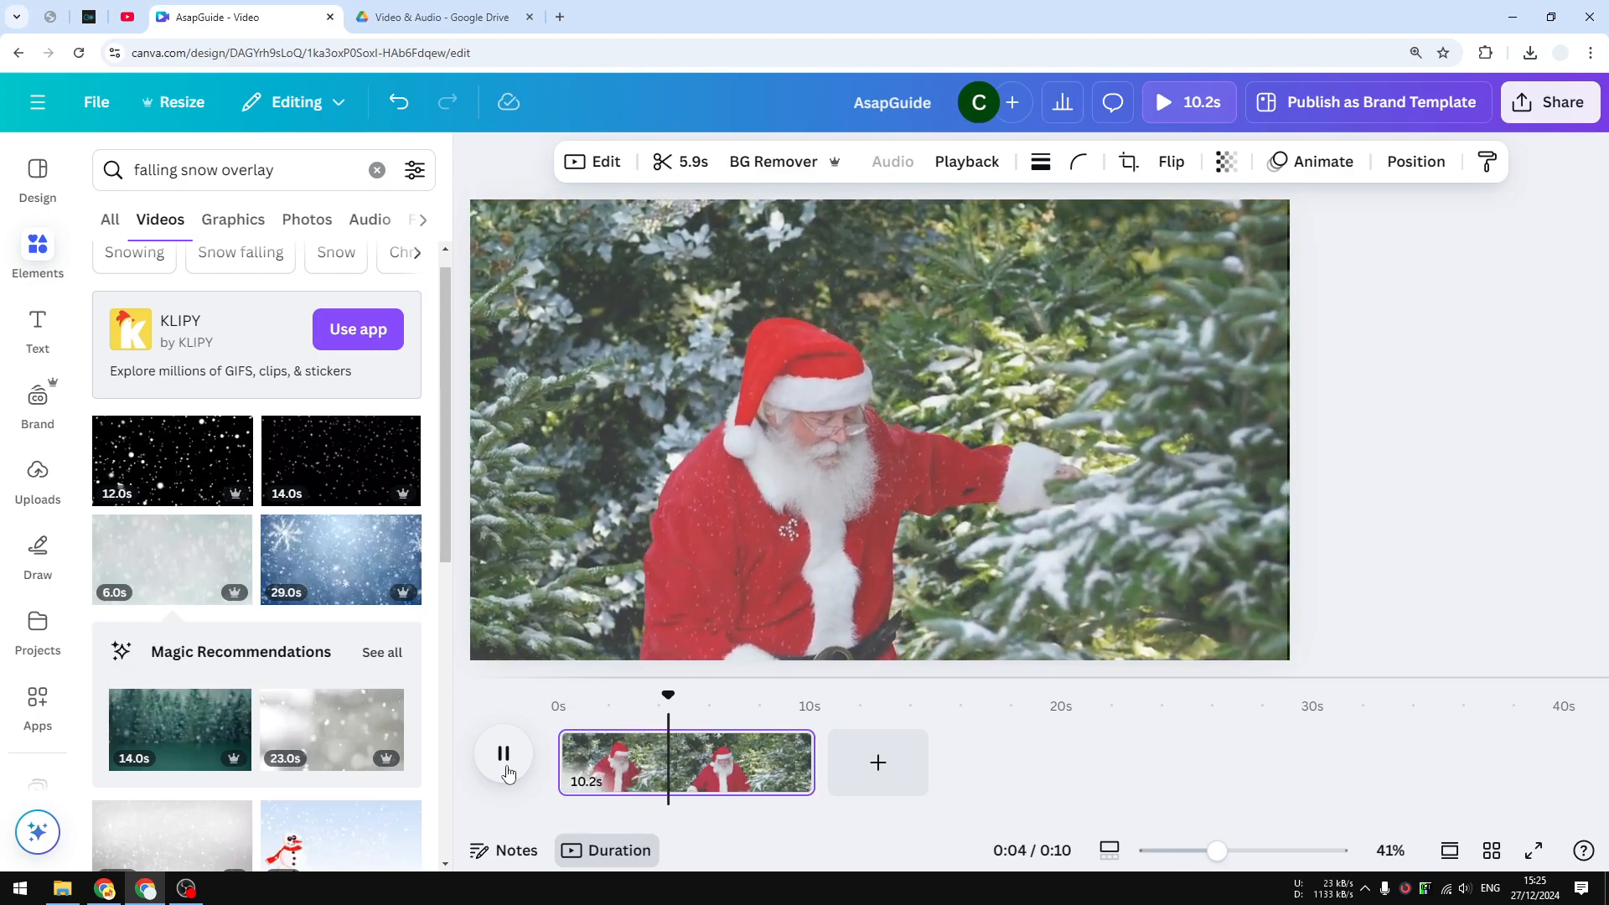
click(503, 759)
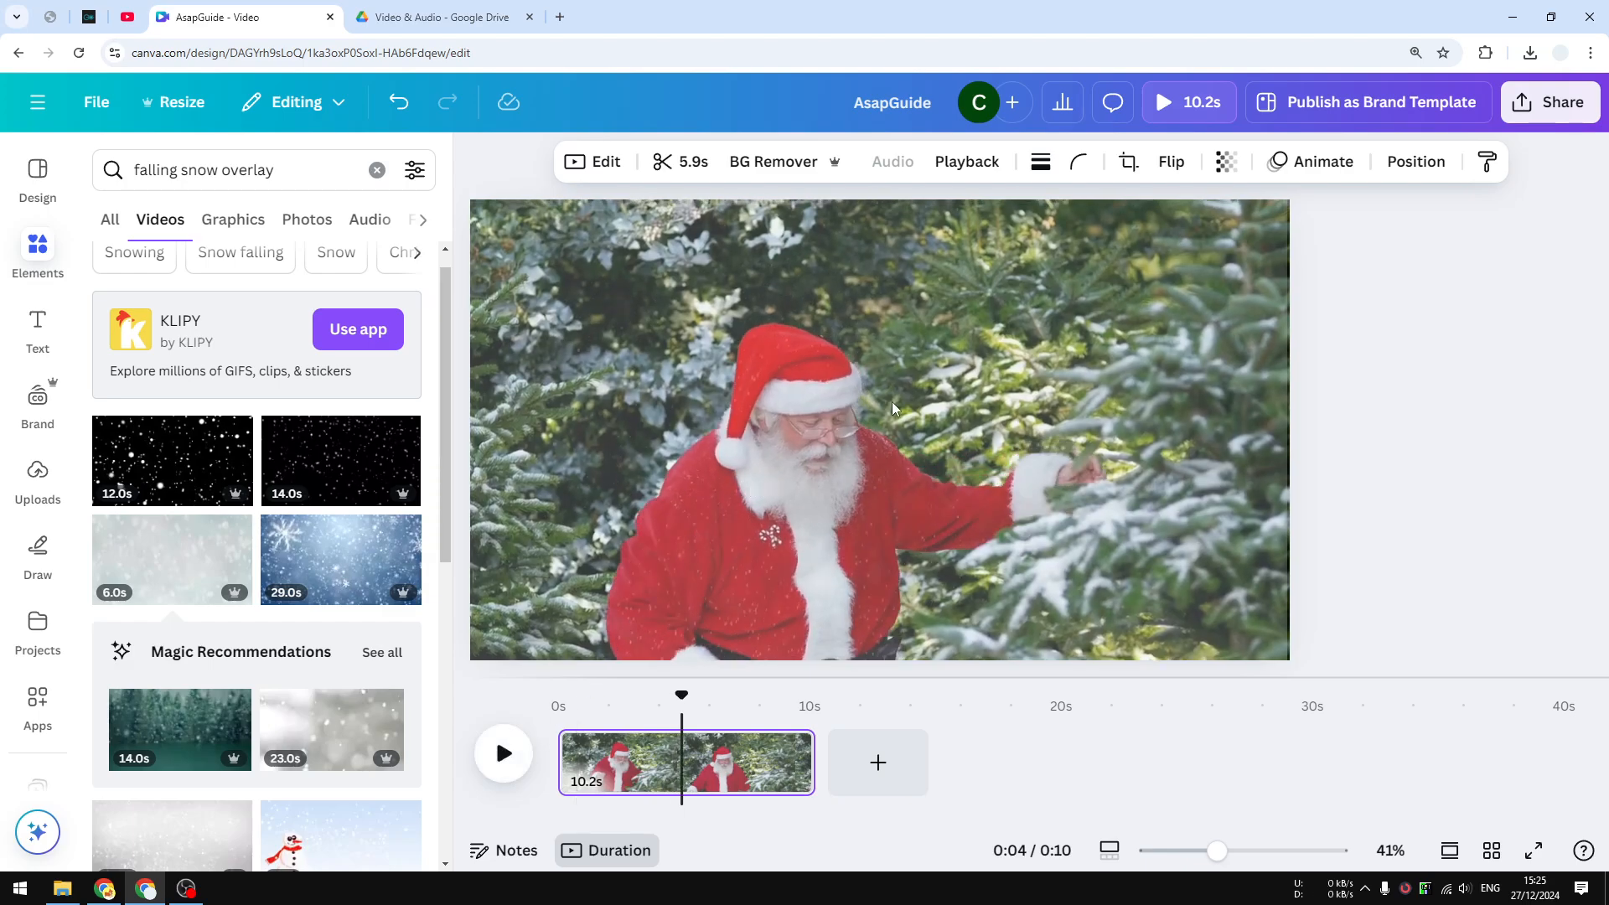
click(1193, 559)
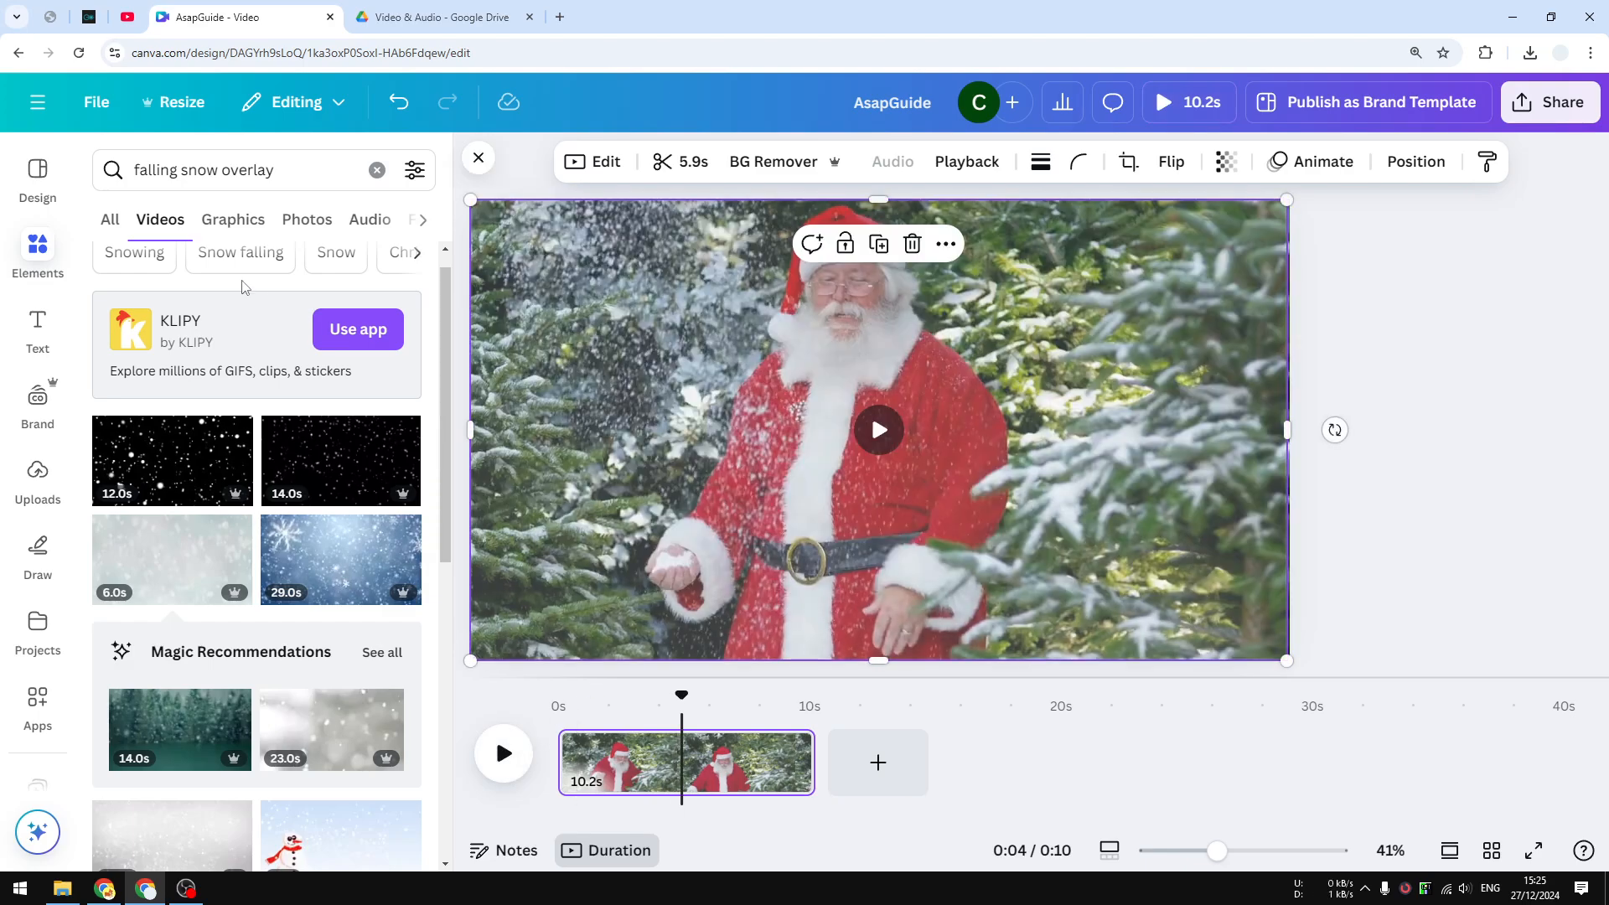
click(377, 170)
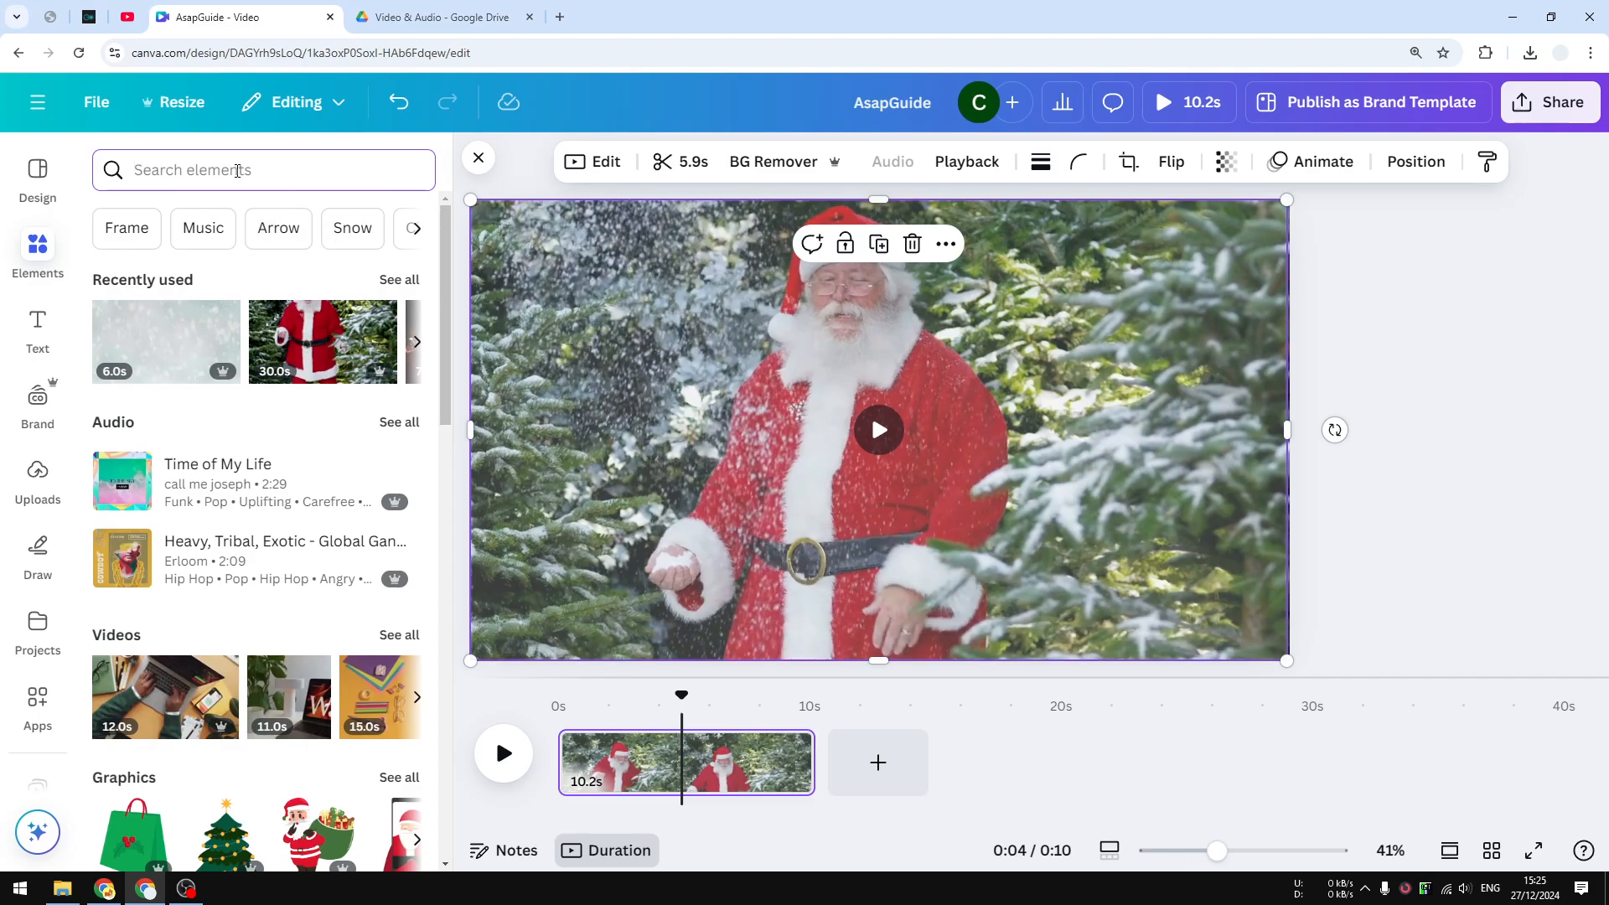
Search 'reindeer', add the sunglasses reindeer graphic, and shrink it into the upper-left corner
text(redn)
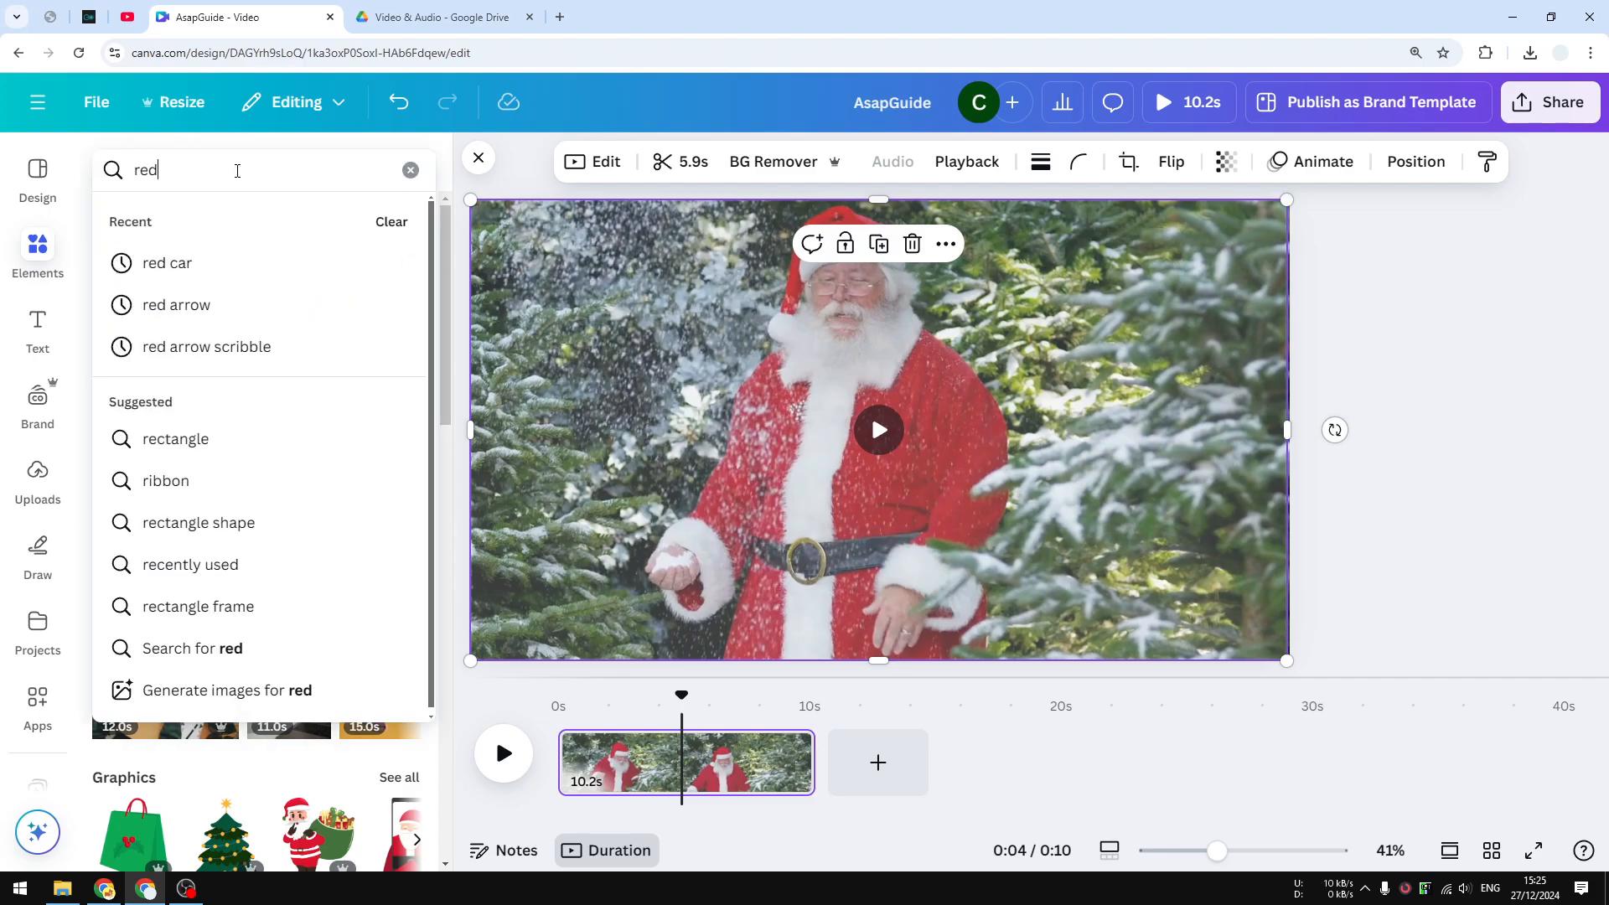
key(BackSpace)
key(BackSpace)
text(ind)
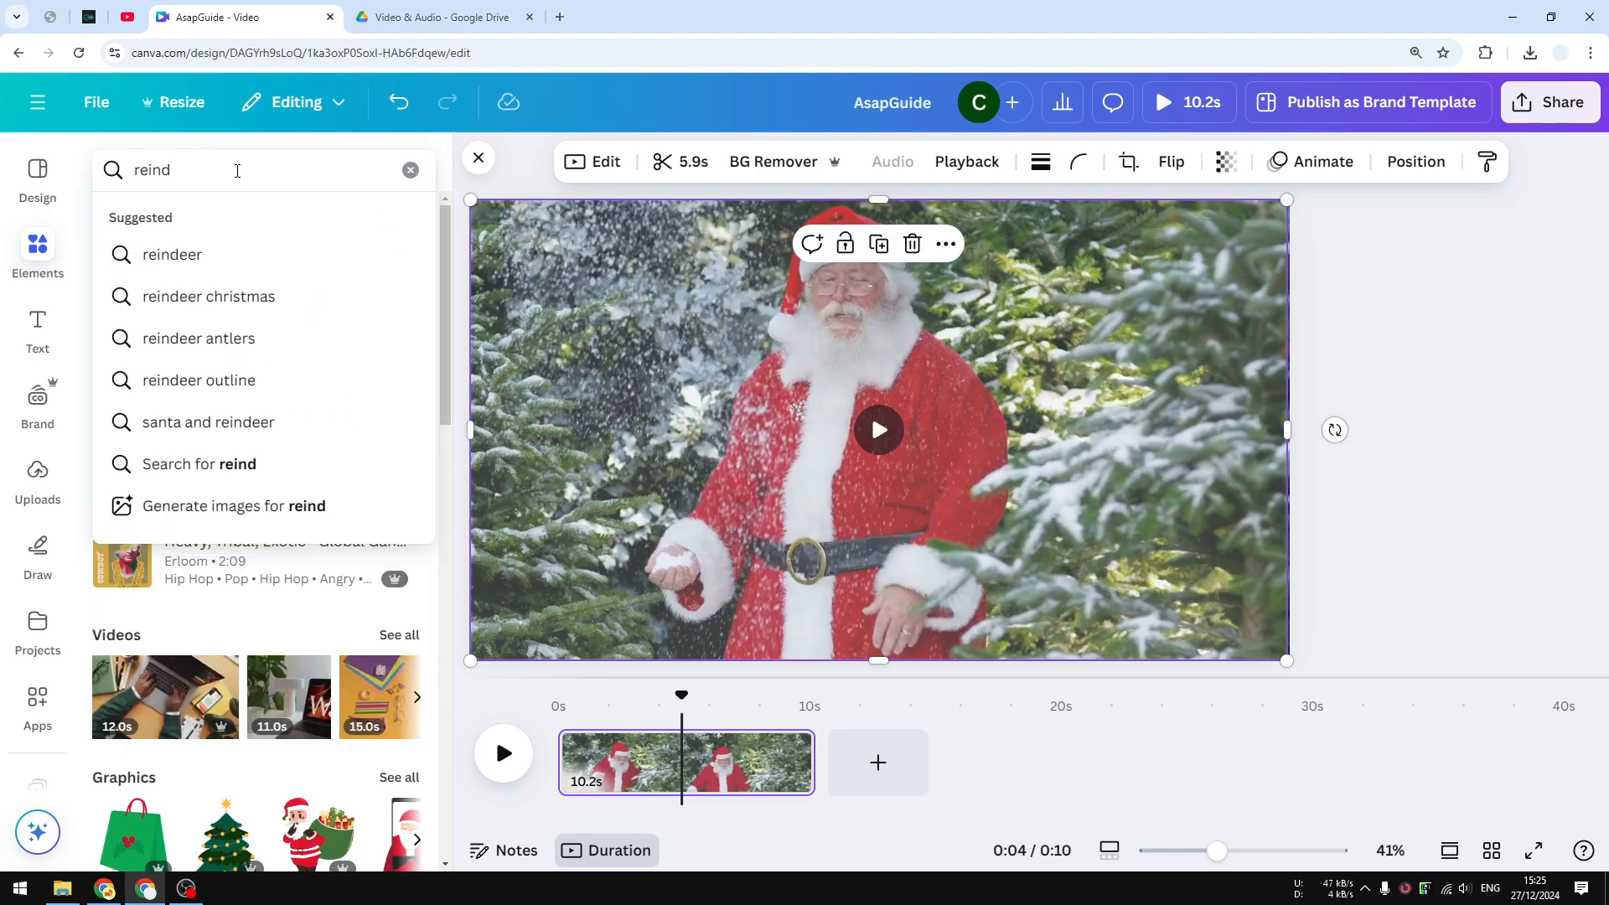
text(eer)
key(Return)
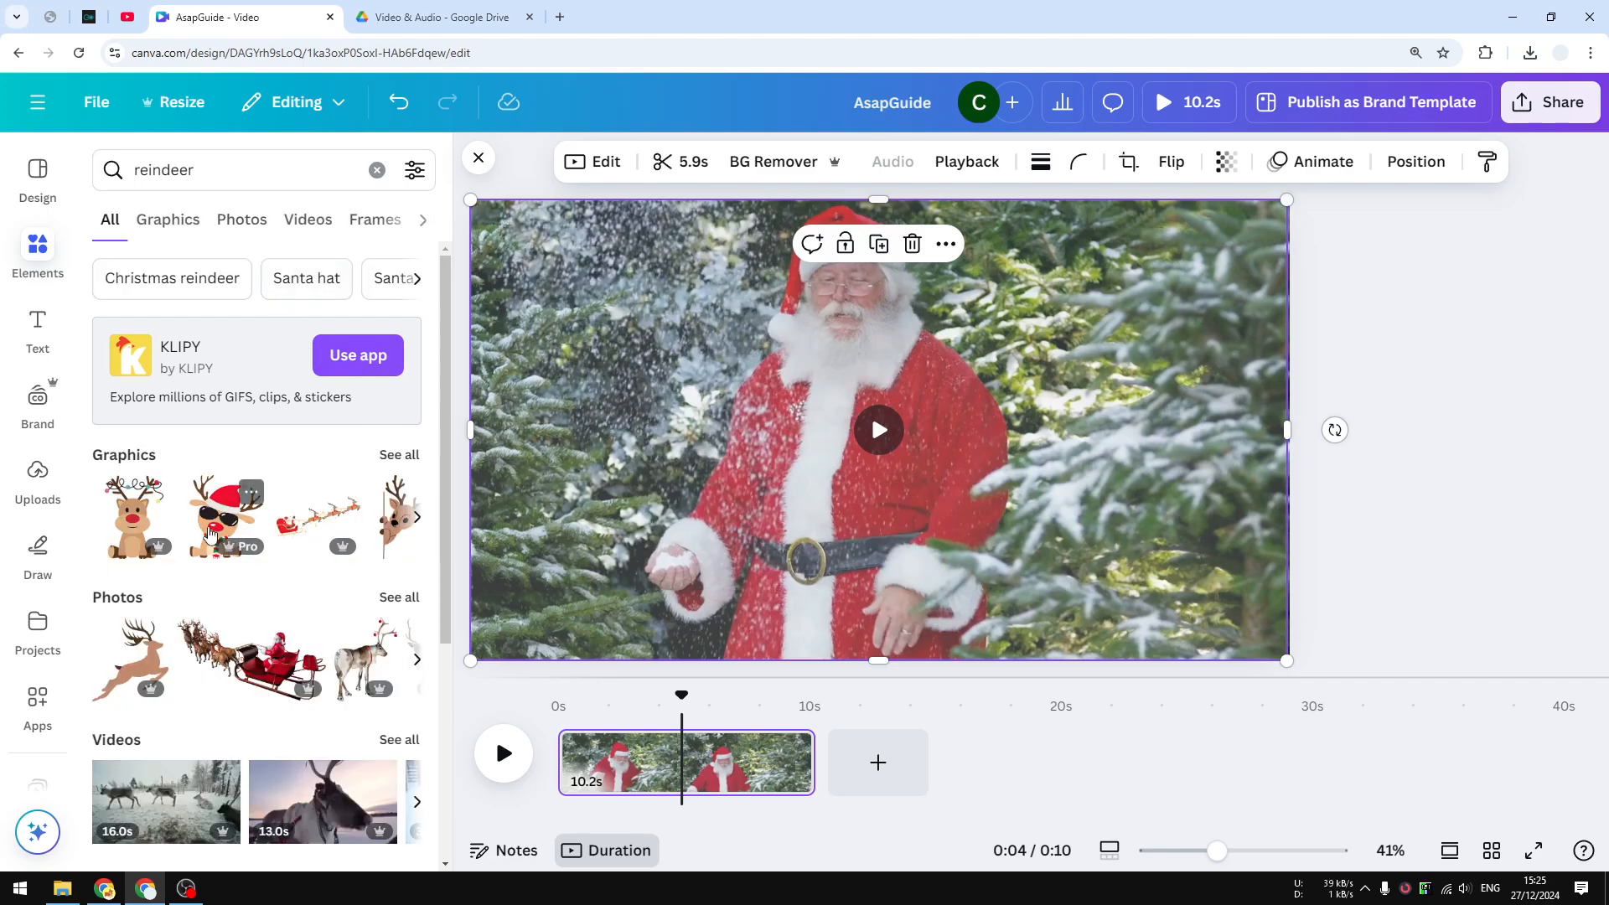
click(235, 518)
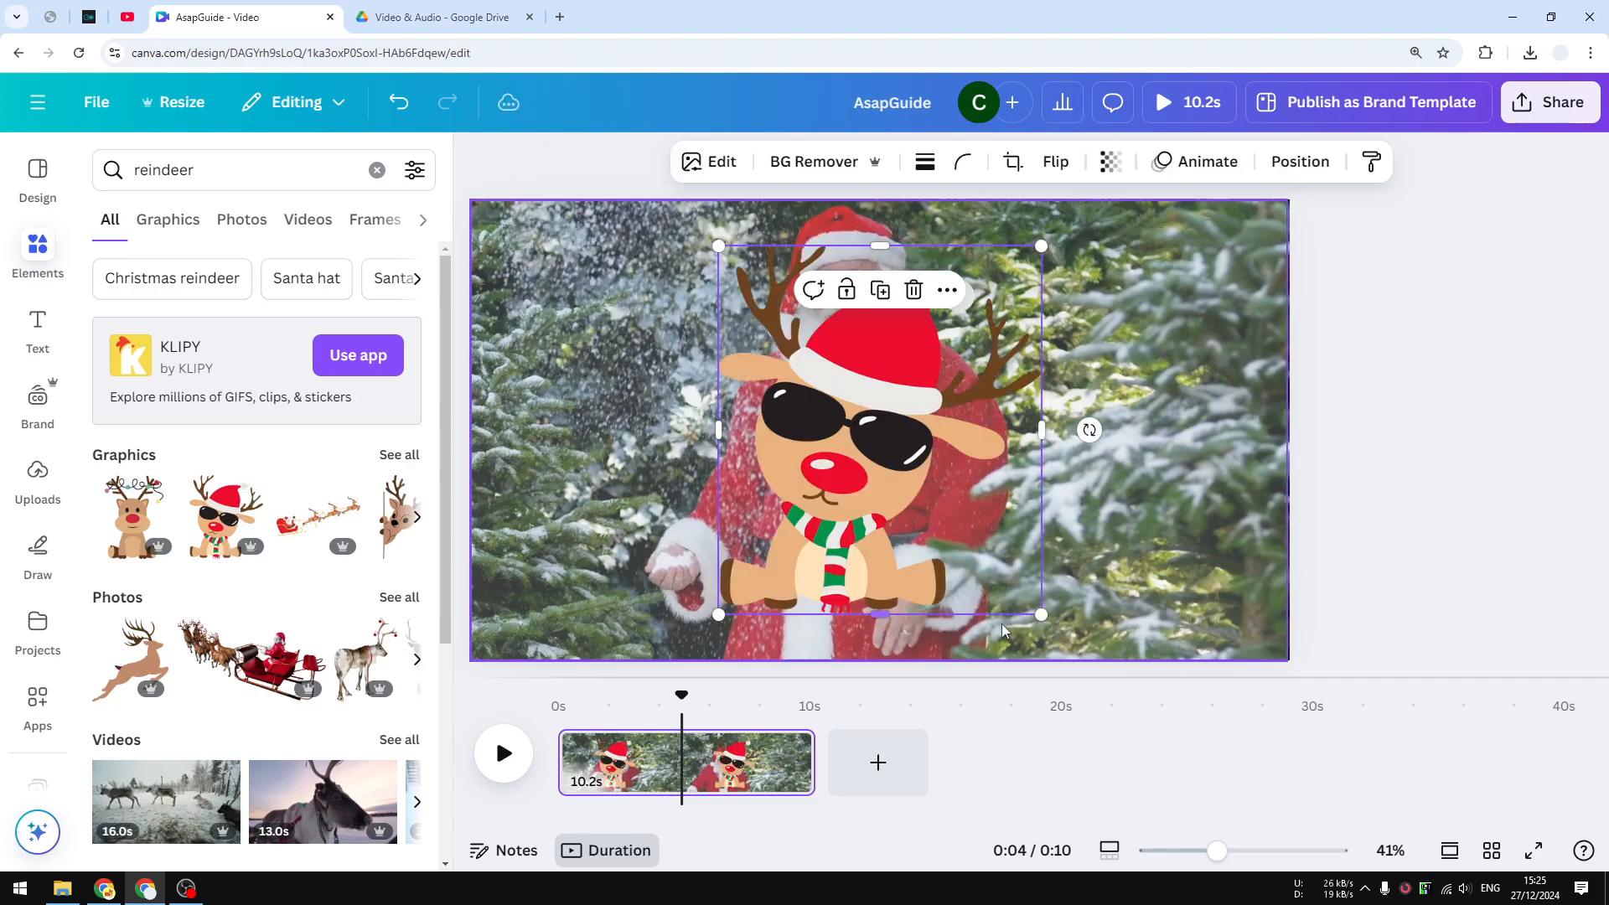
drag(1030, 621, 593, 321)
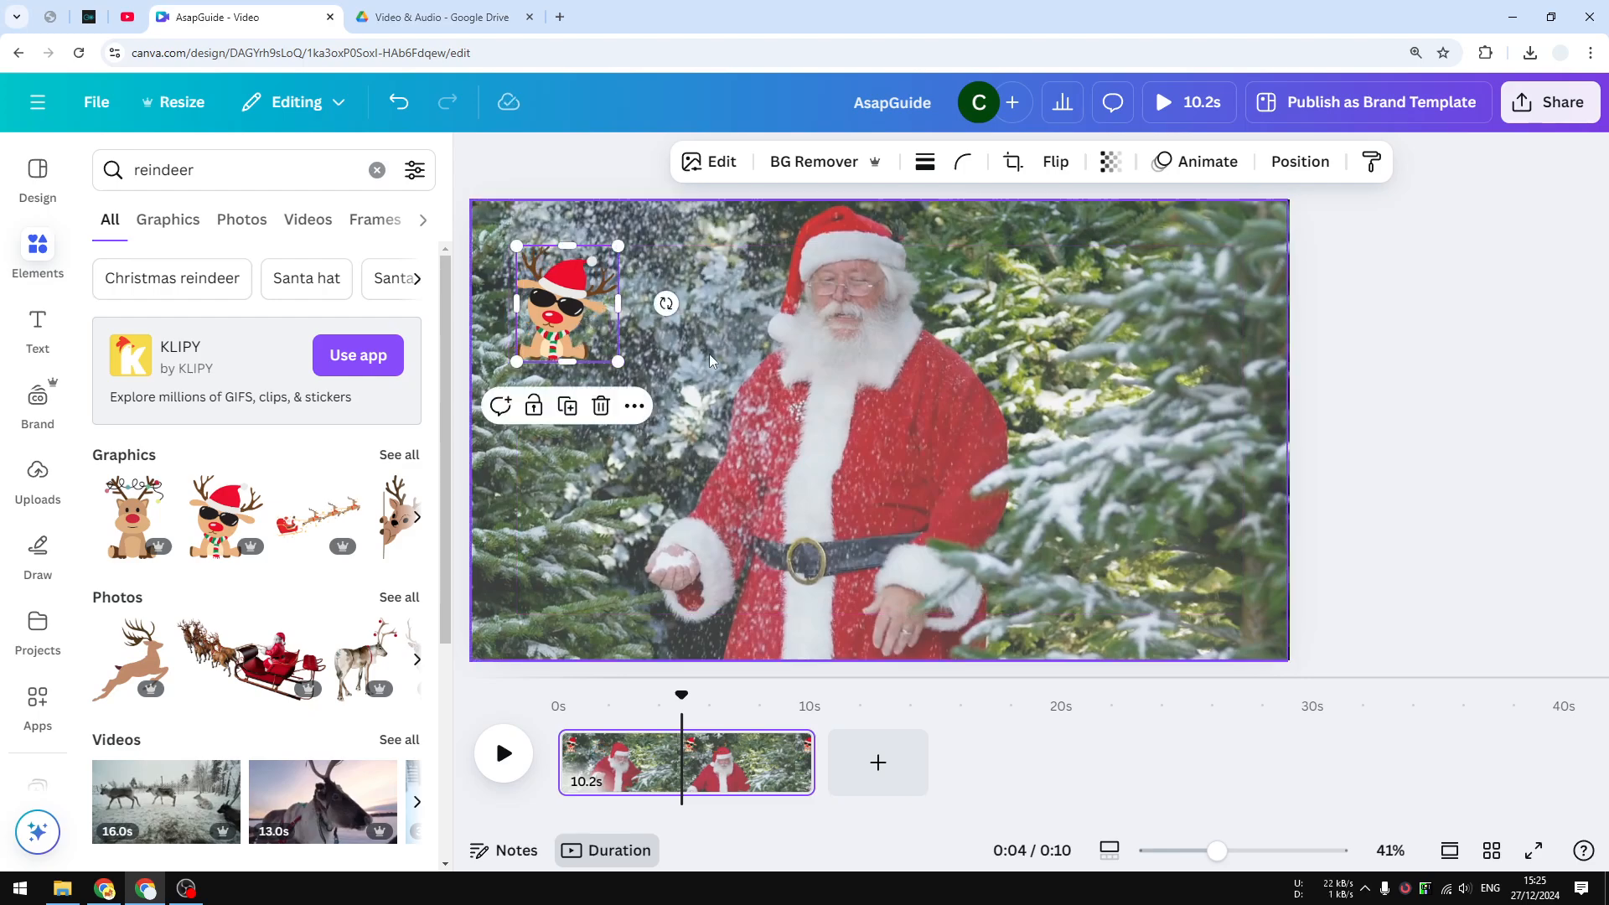
Set the snow overlay's transparency to about 39, then reselect the snow video
click(979, 476)
click(1226, 162)
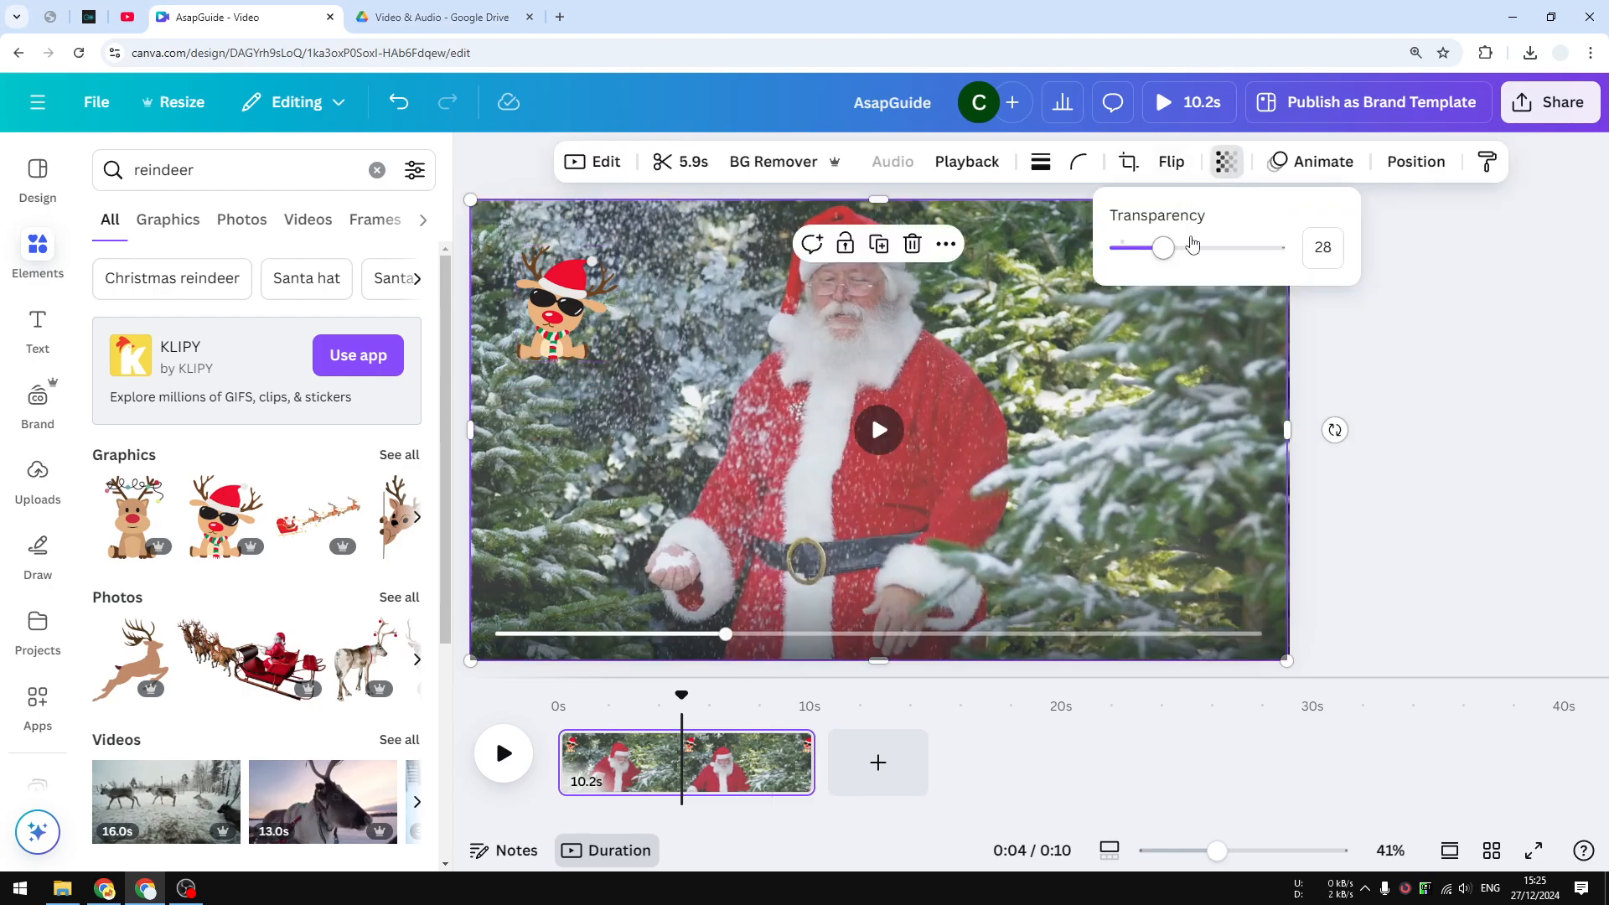
drag(1189, 242, 1177, 262)
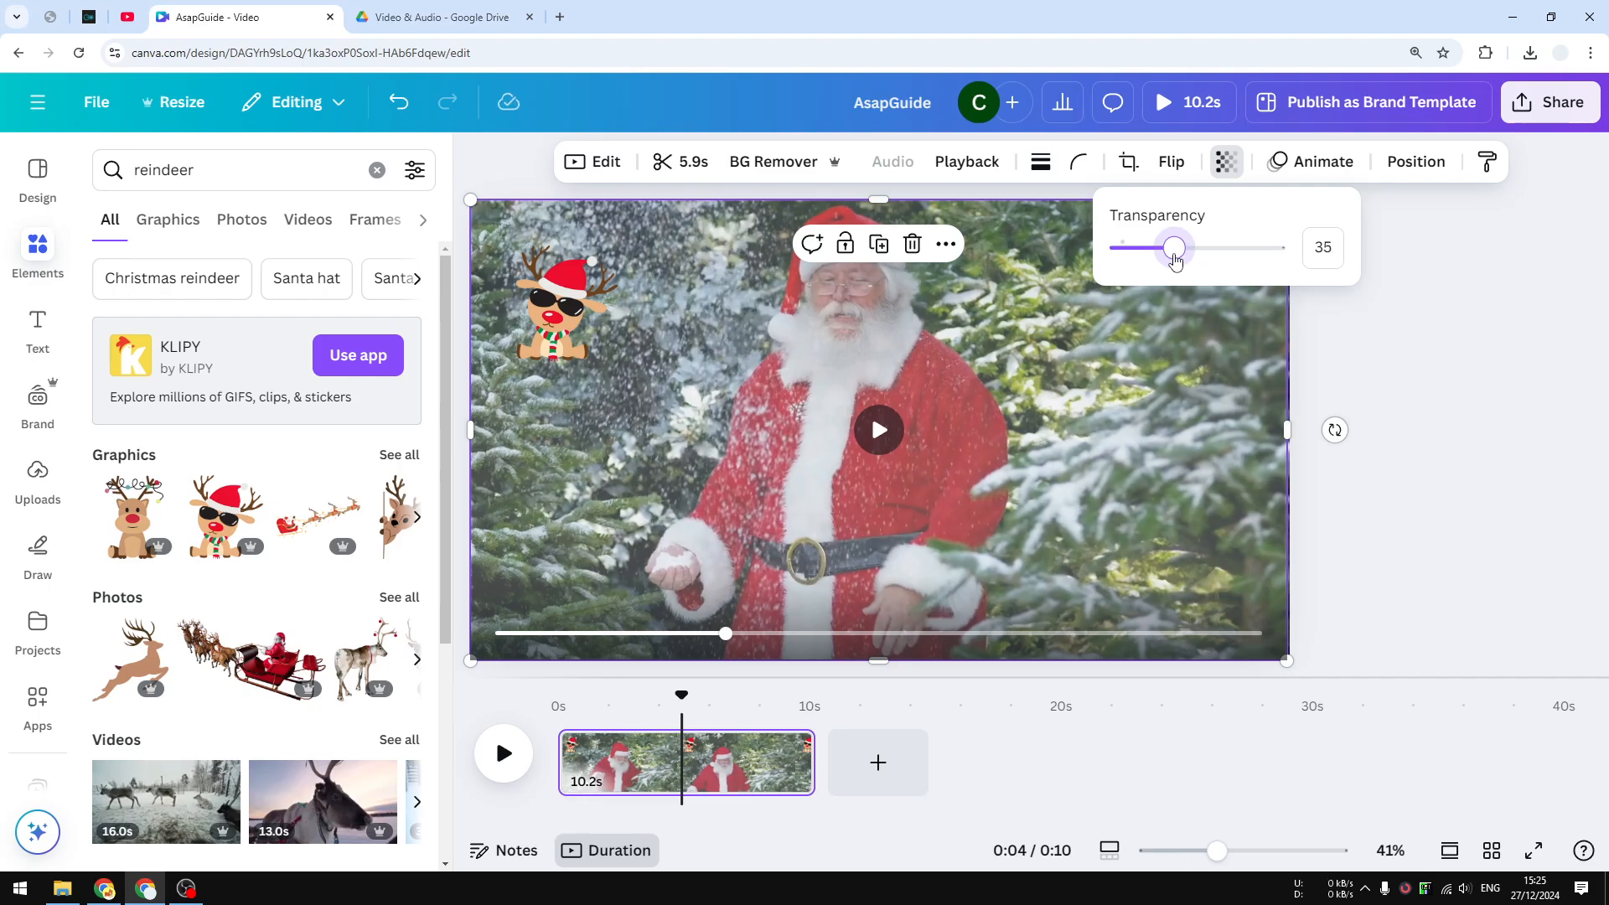
drag(1177, 260, 1182, 263)
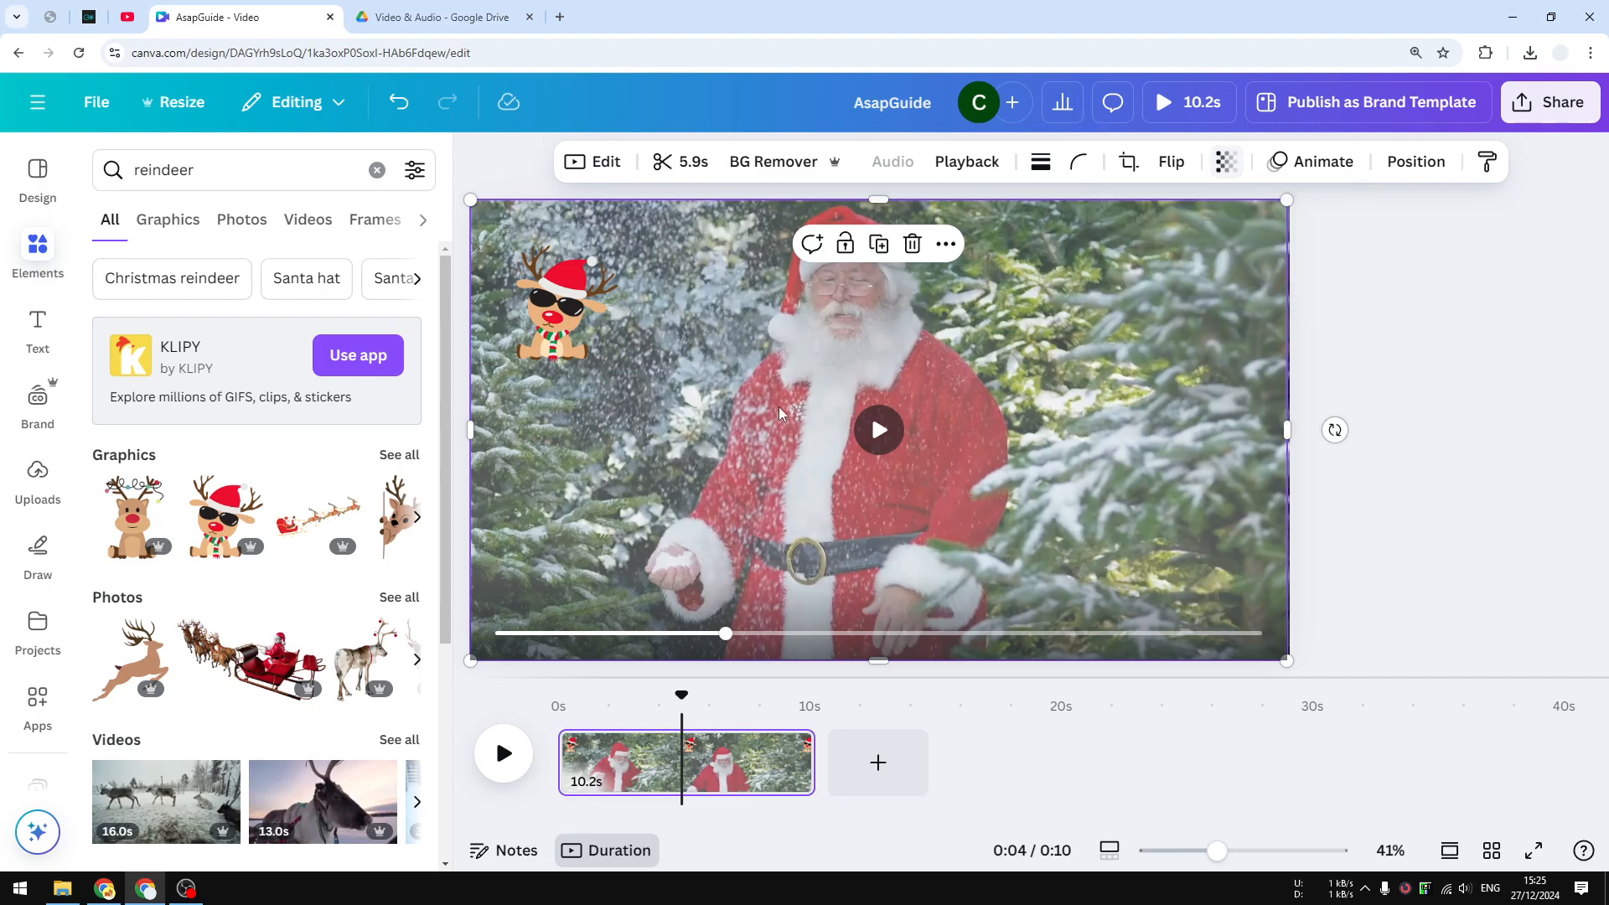
click(561, 327)
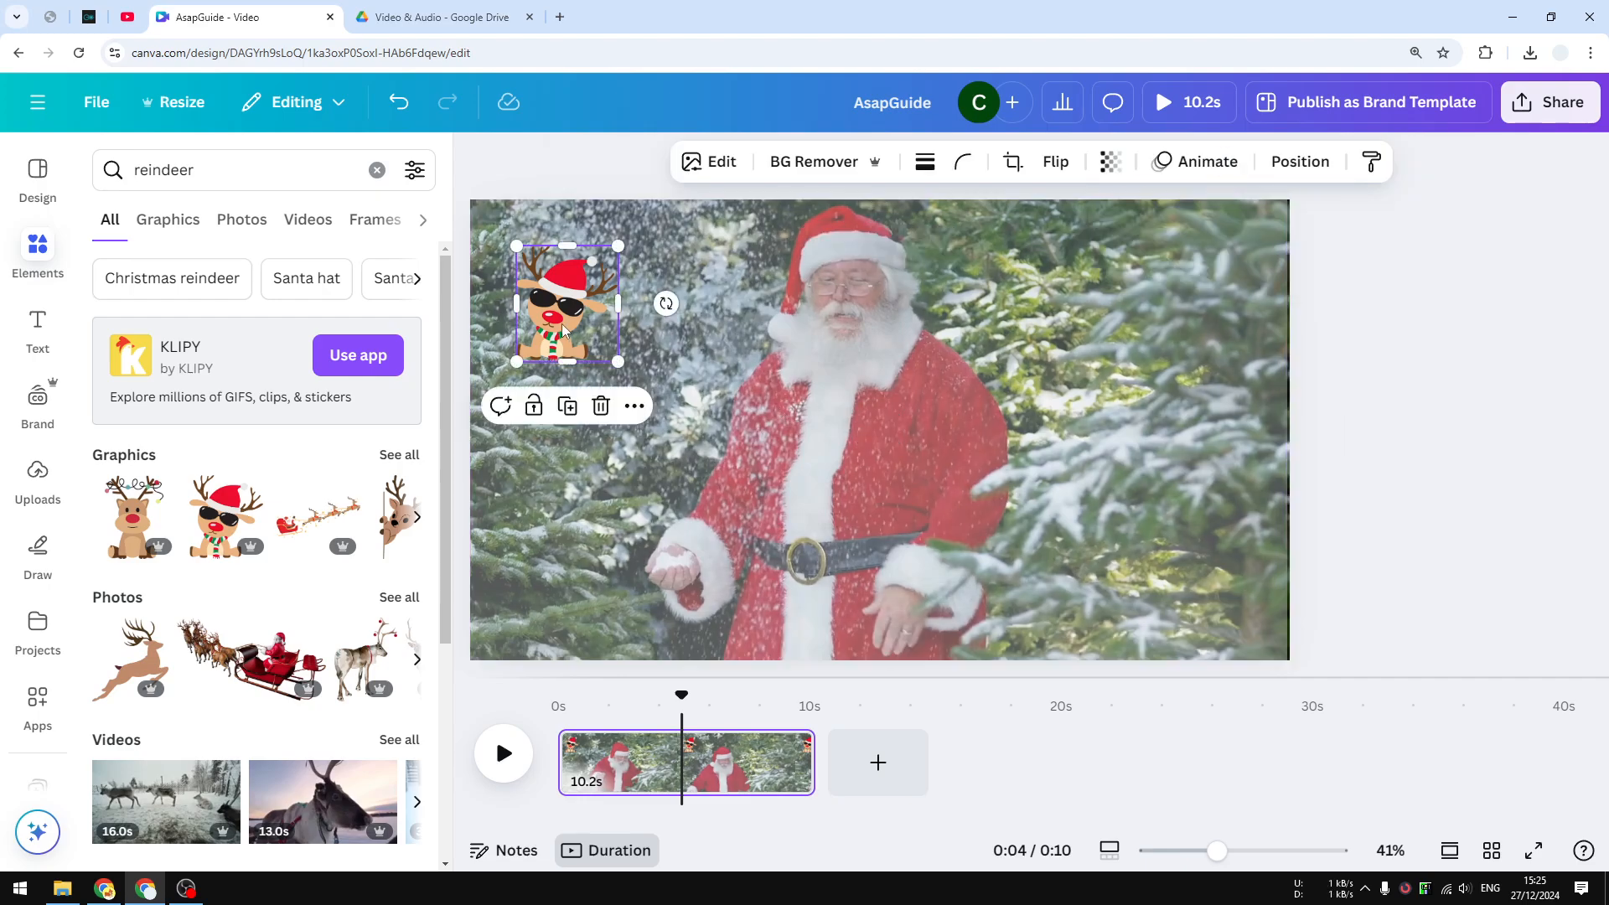
click(882, 359)
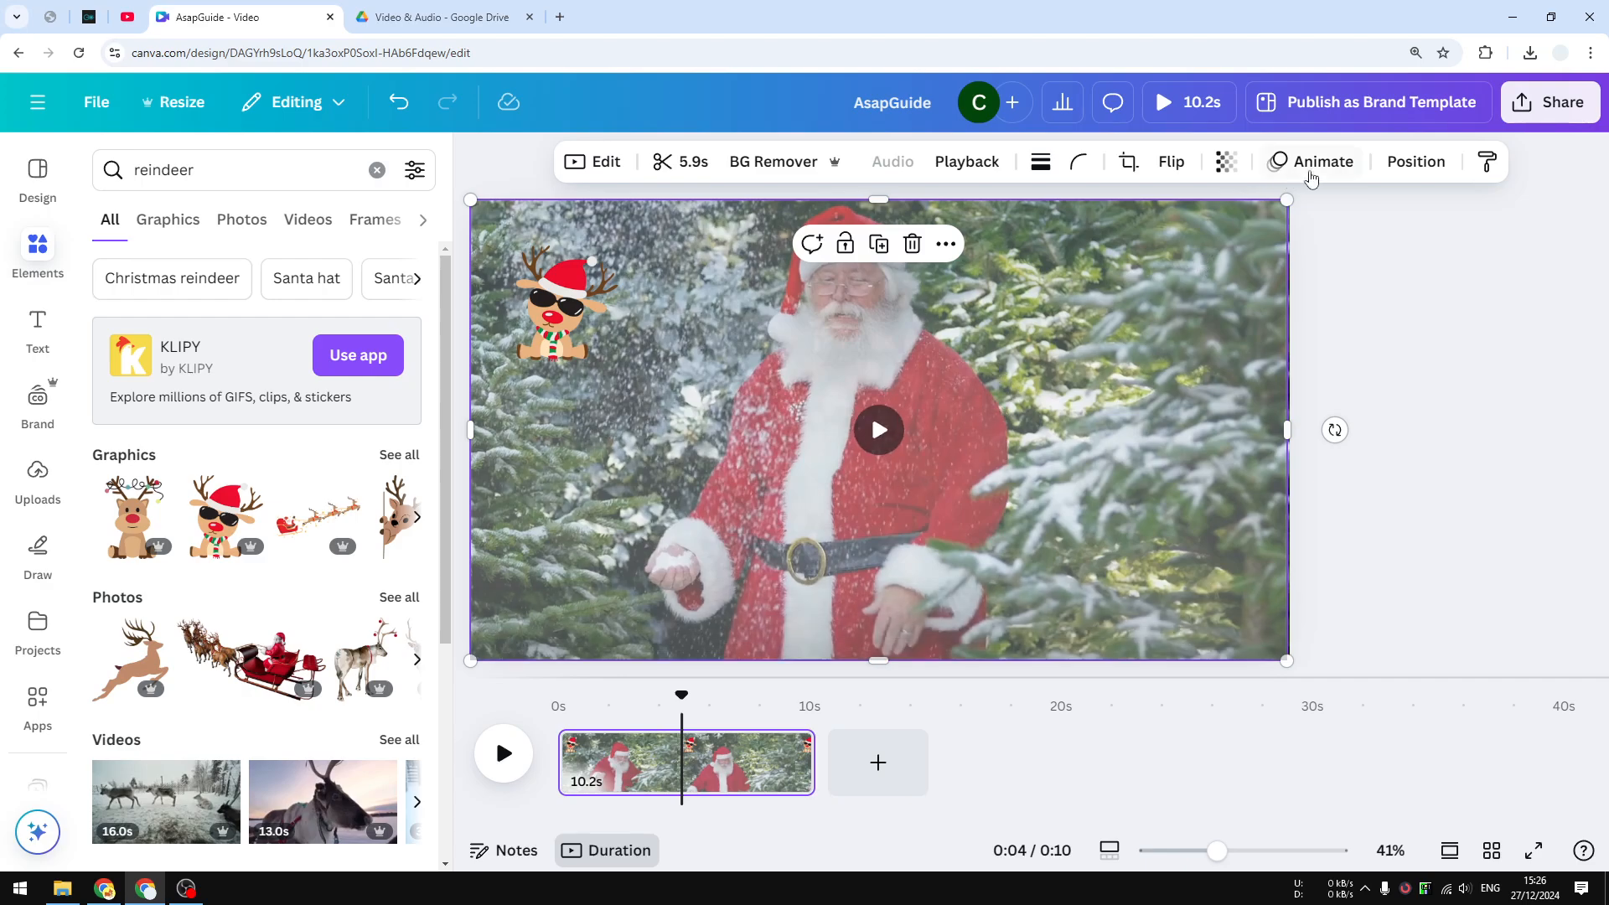
Open the Position Layers list and inspect the reindeer, background, Santa and snow layers
click(1414, 163)
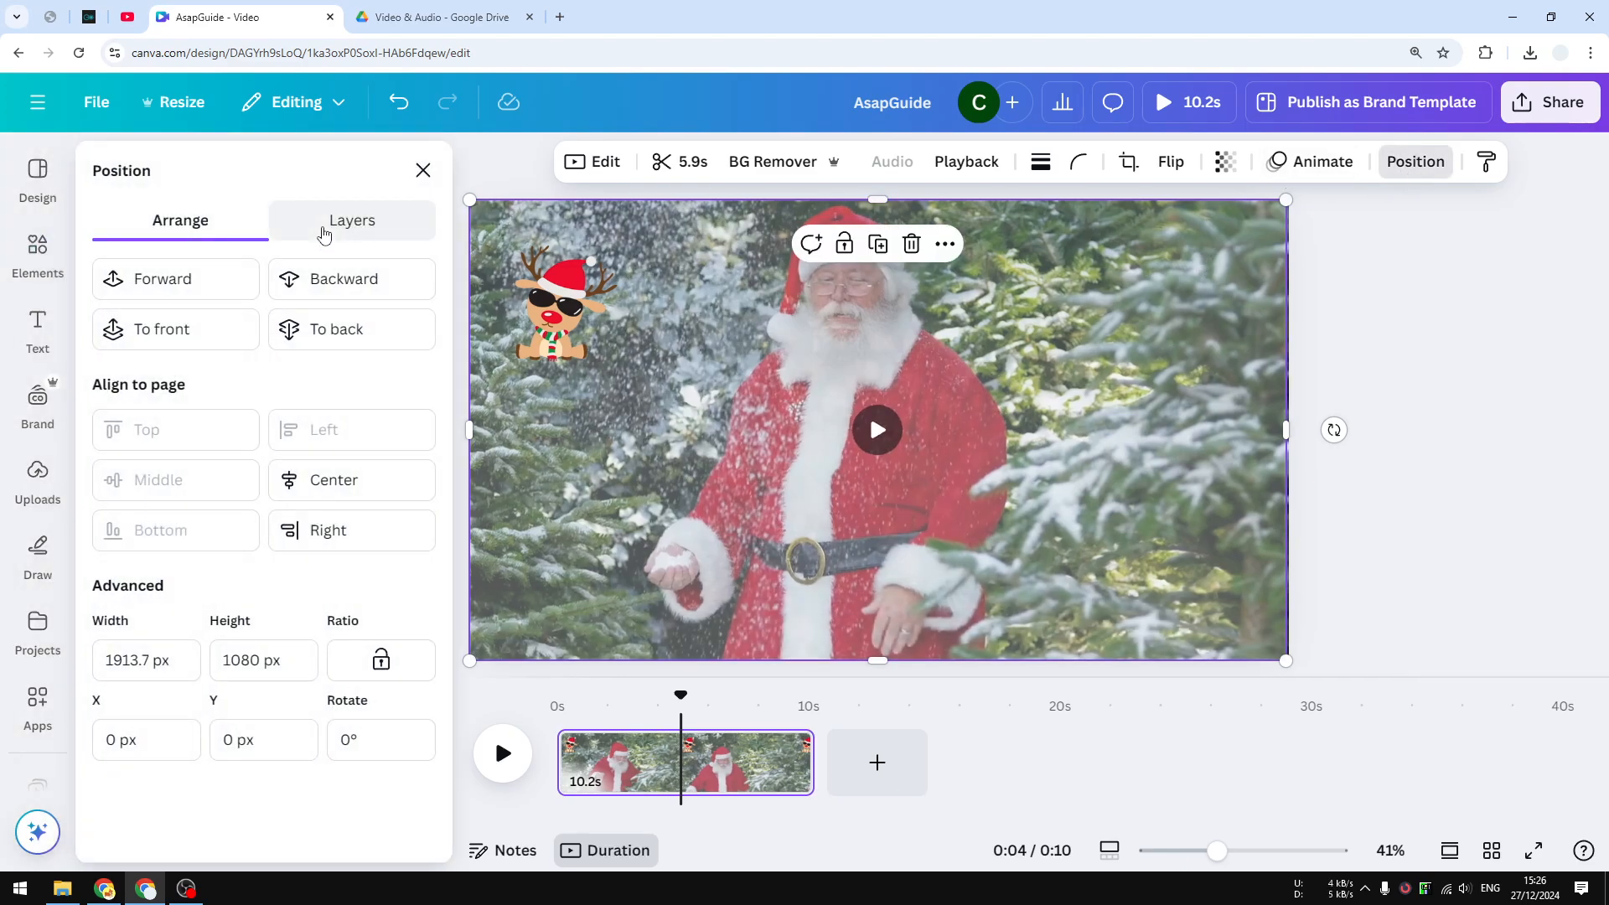
click(326, 224)
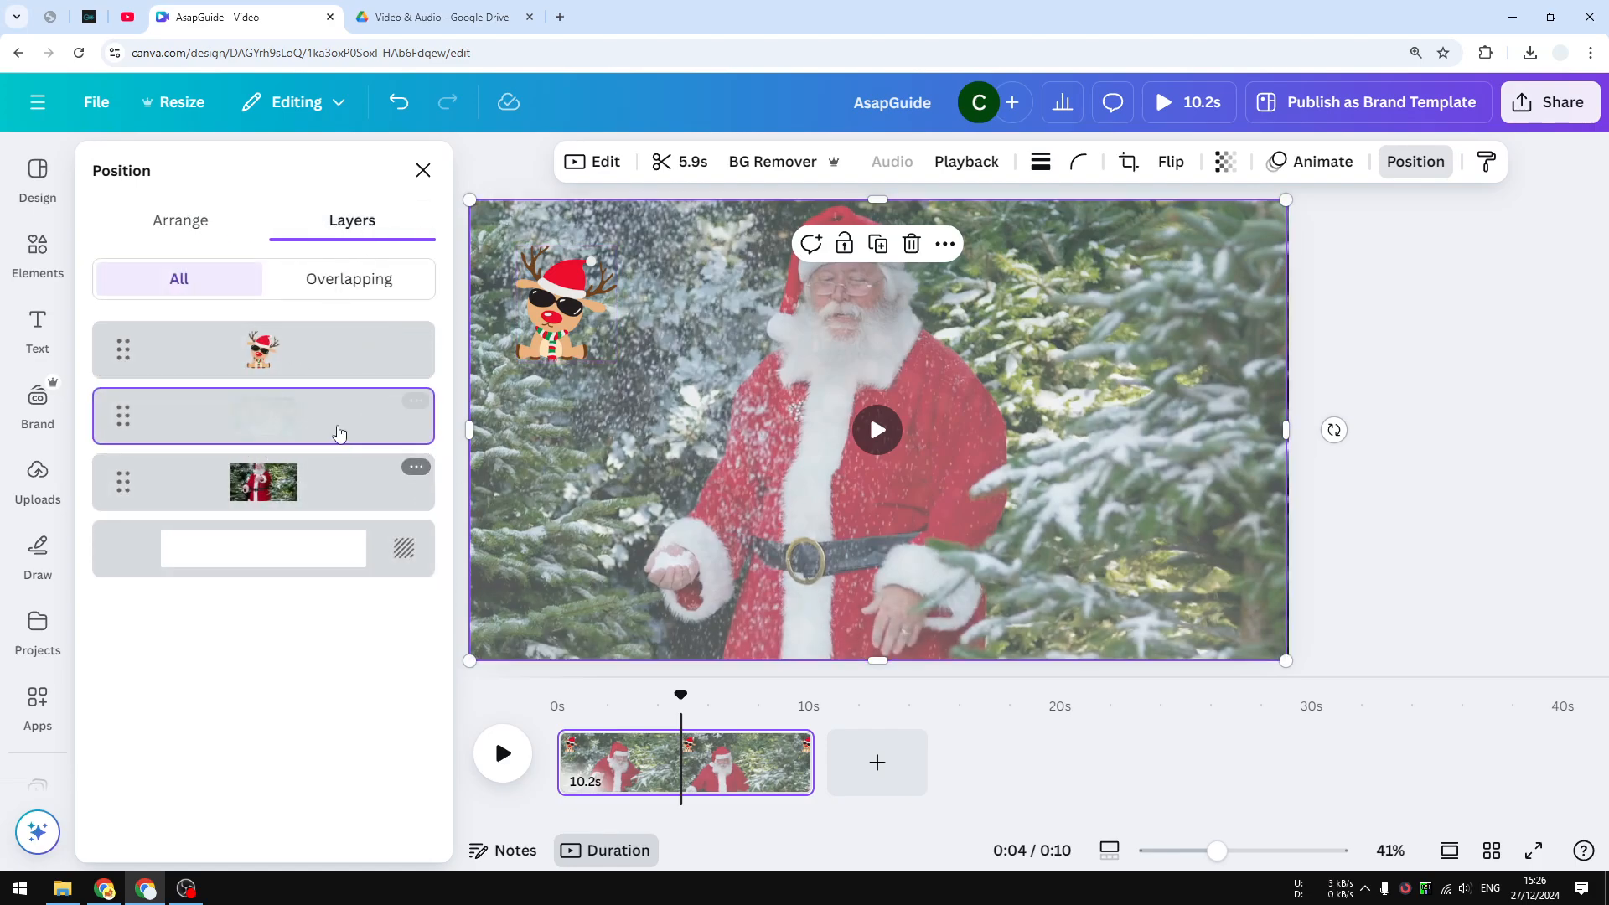
click(269, 353)
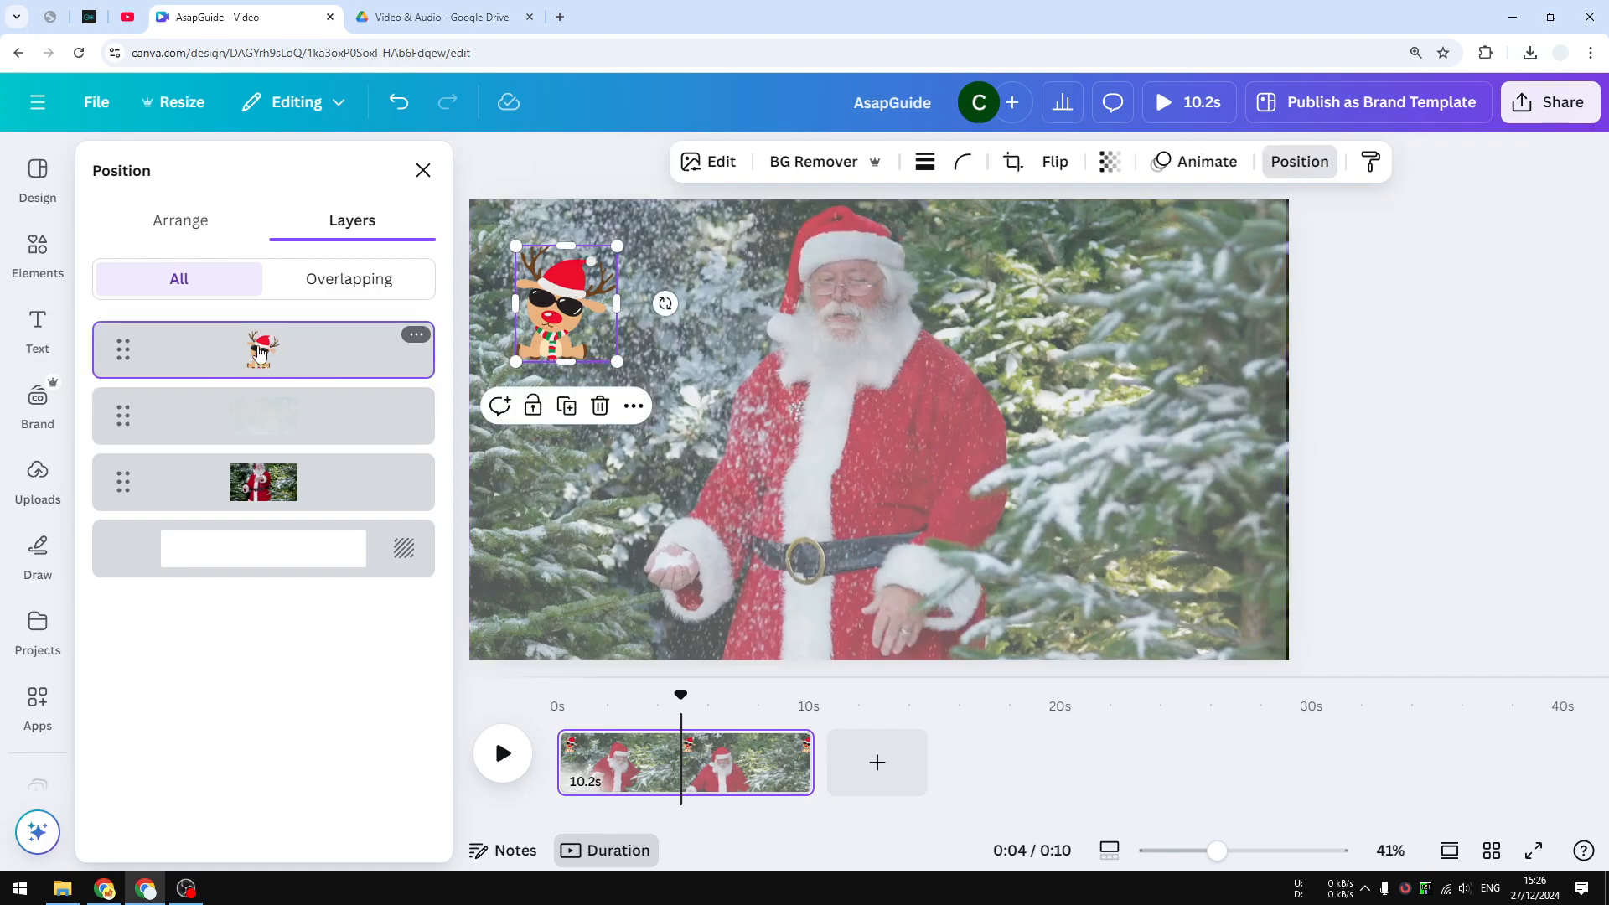
click(306, 565)
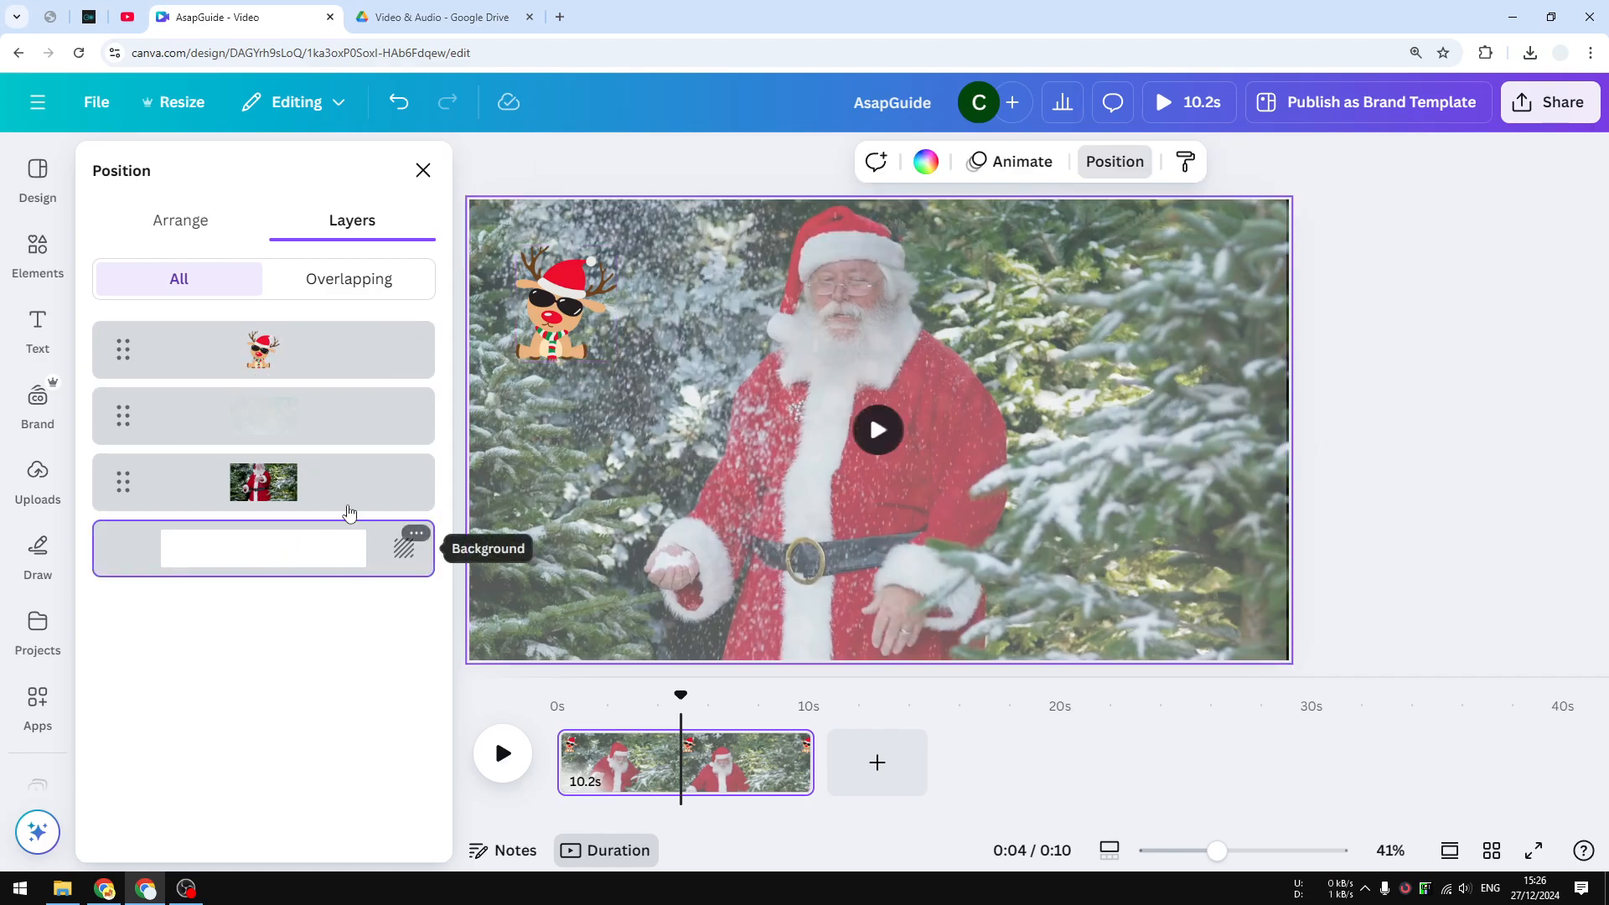
click(289, 497)
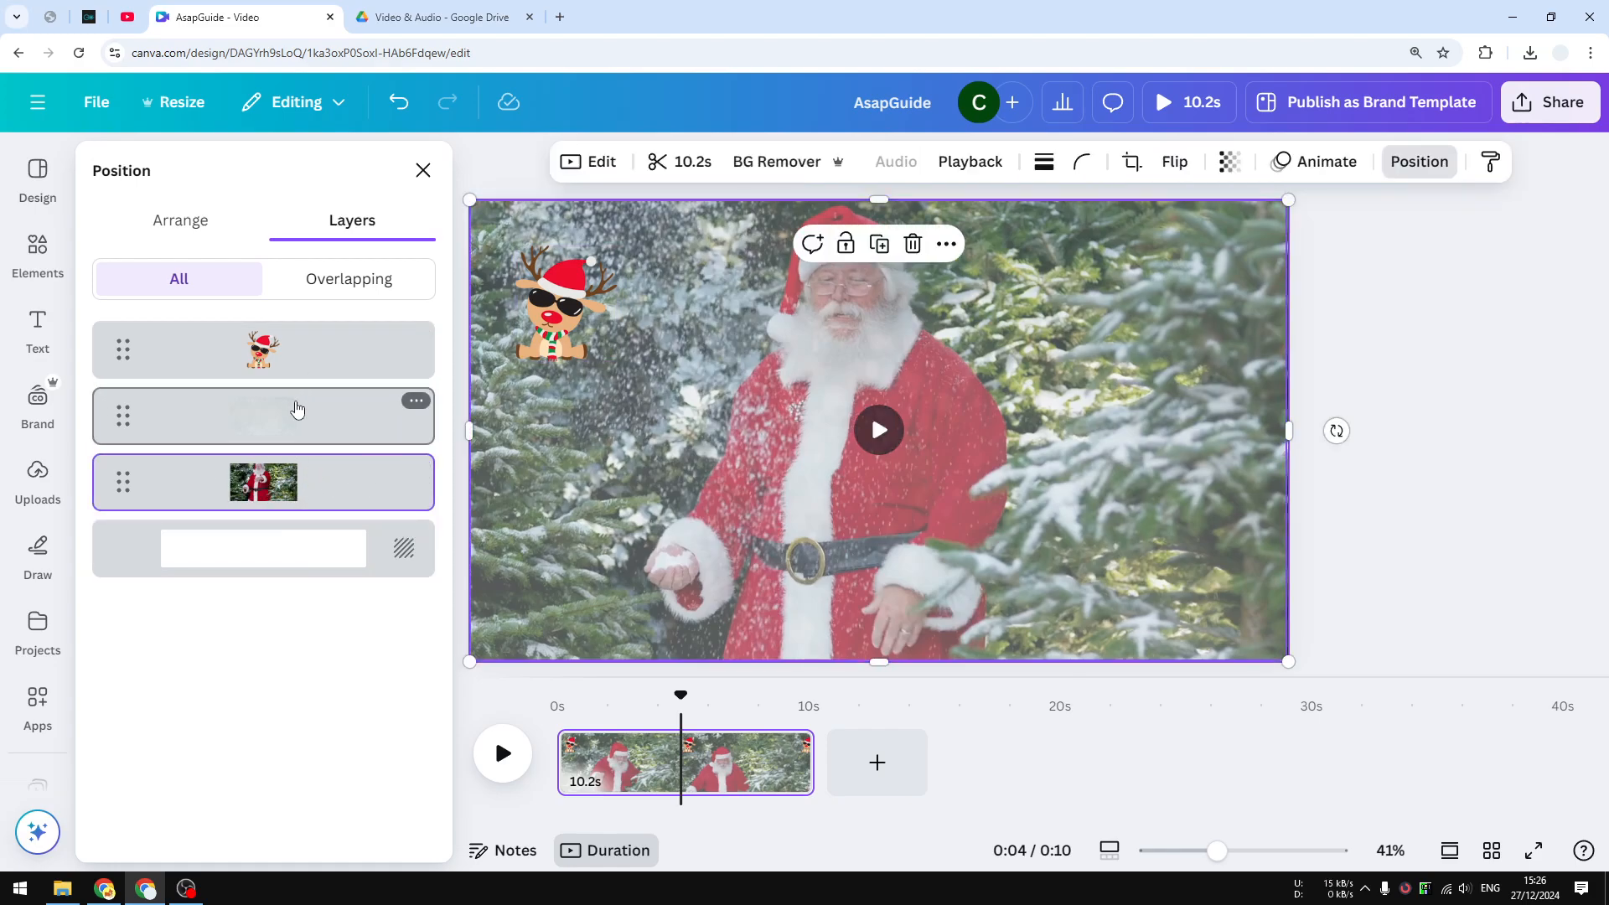
click(273, 432)
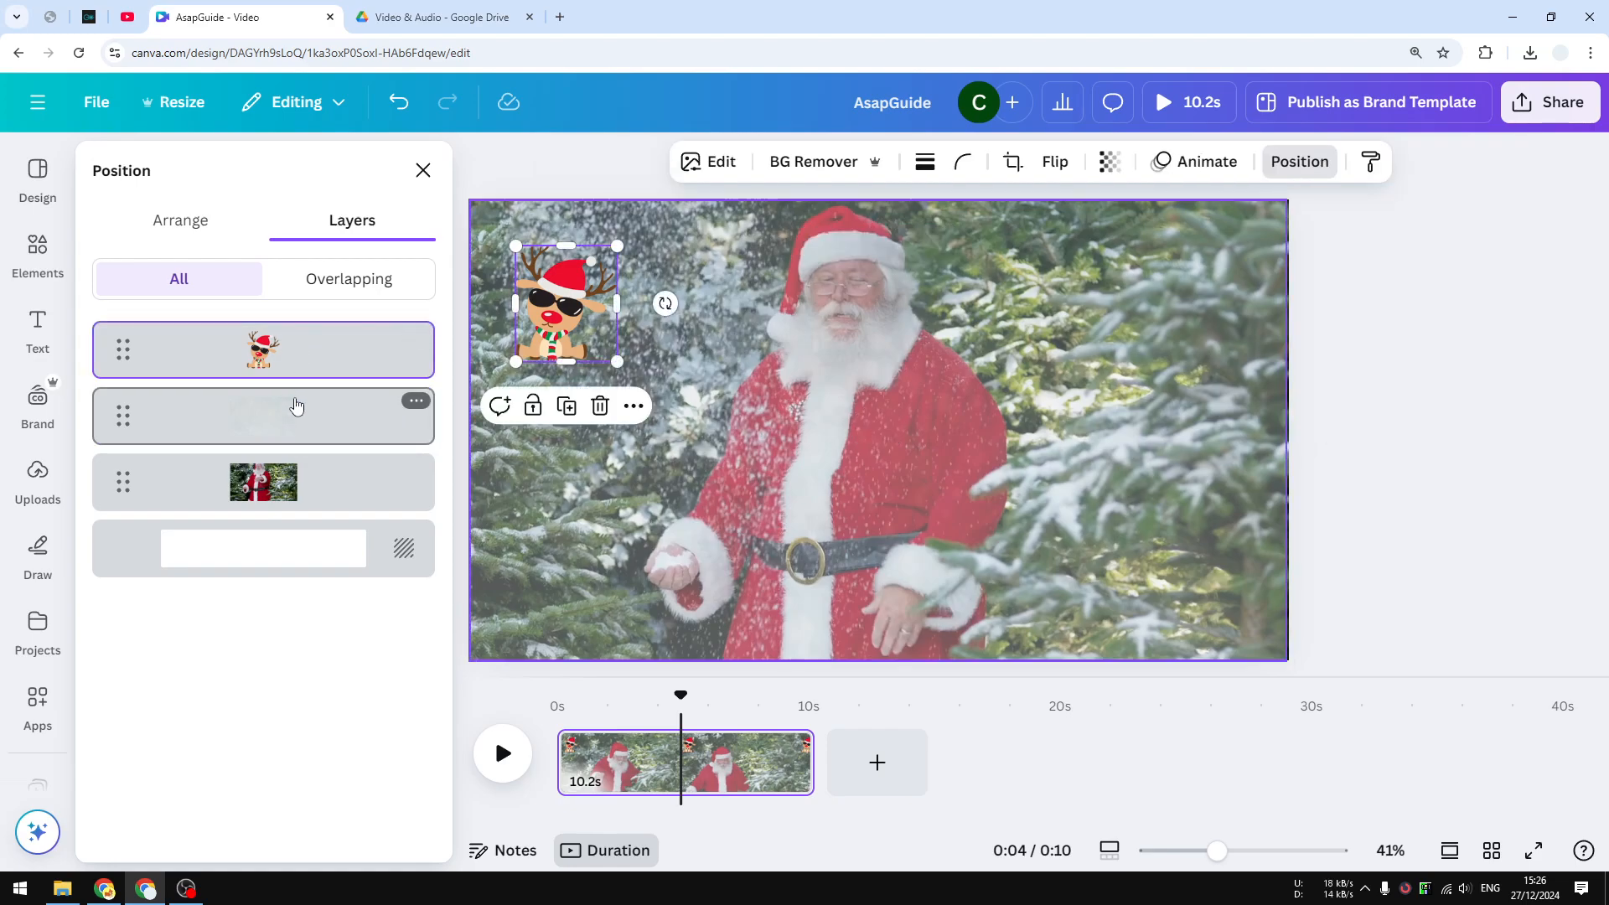
Drag the reindeer layer below the snow overlay layer in the layer list
click(311, 350)
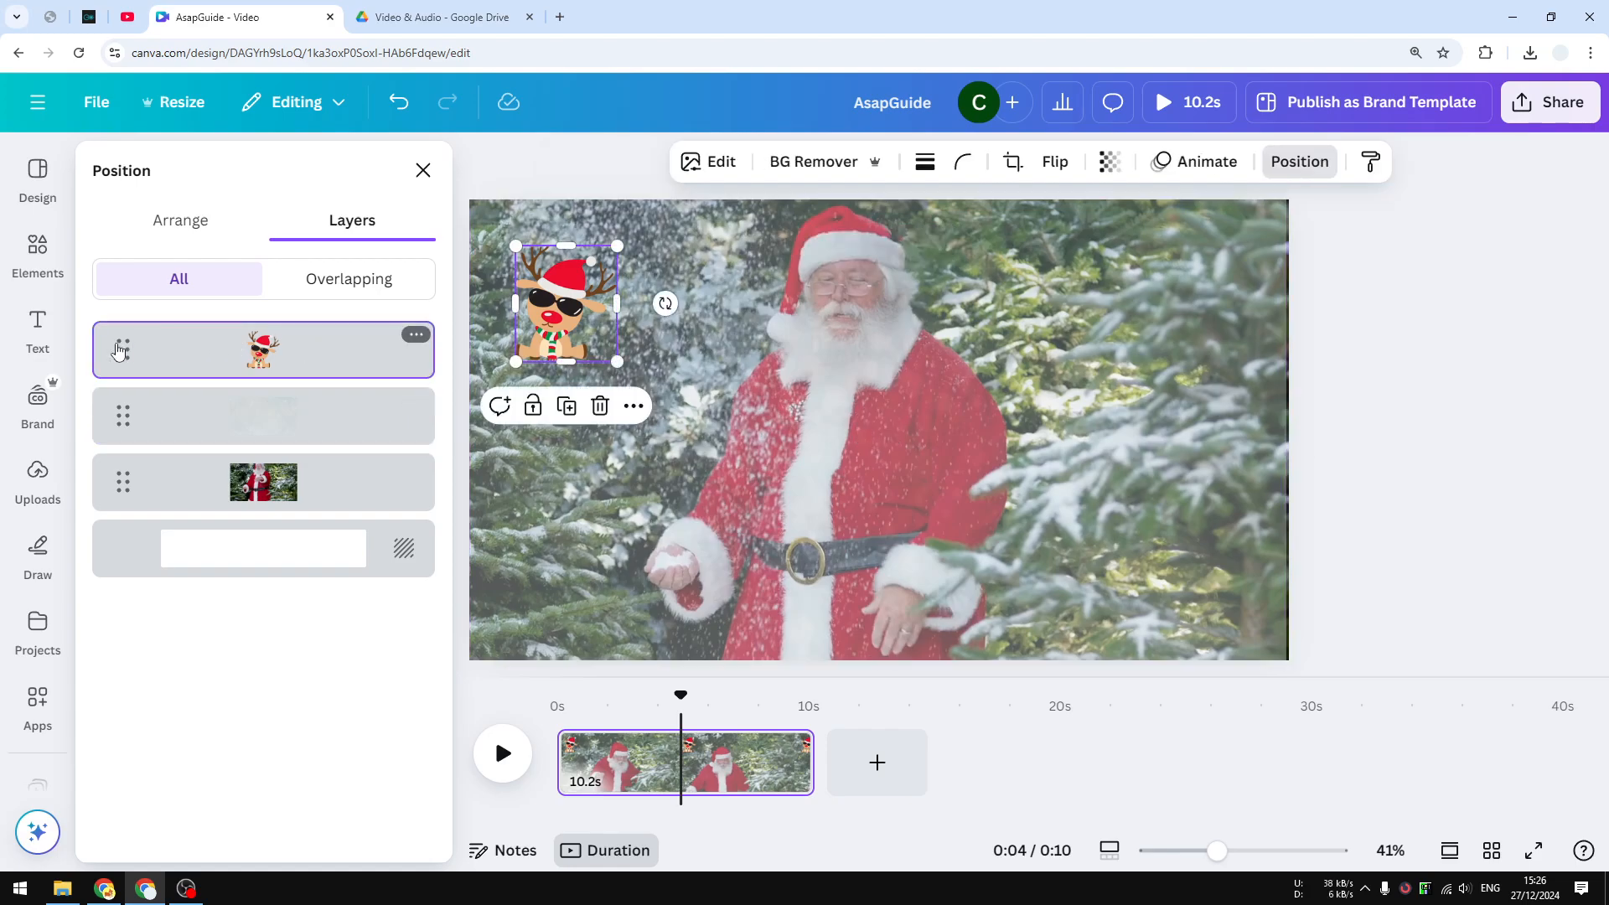
drag(119, 350, 106, 445)
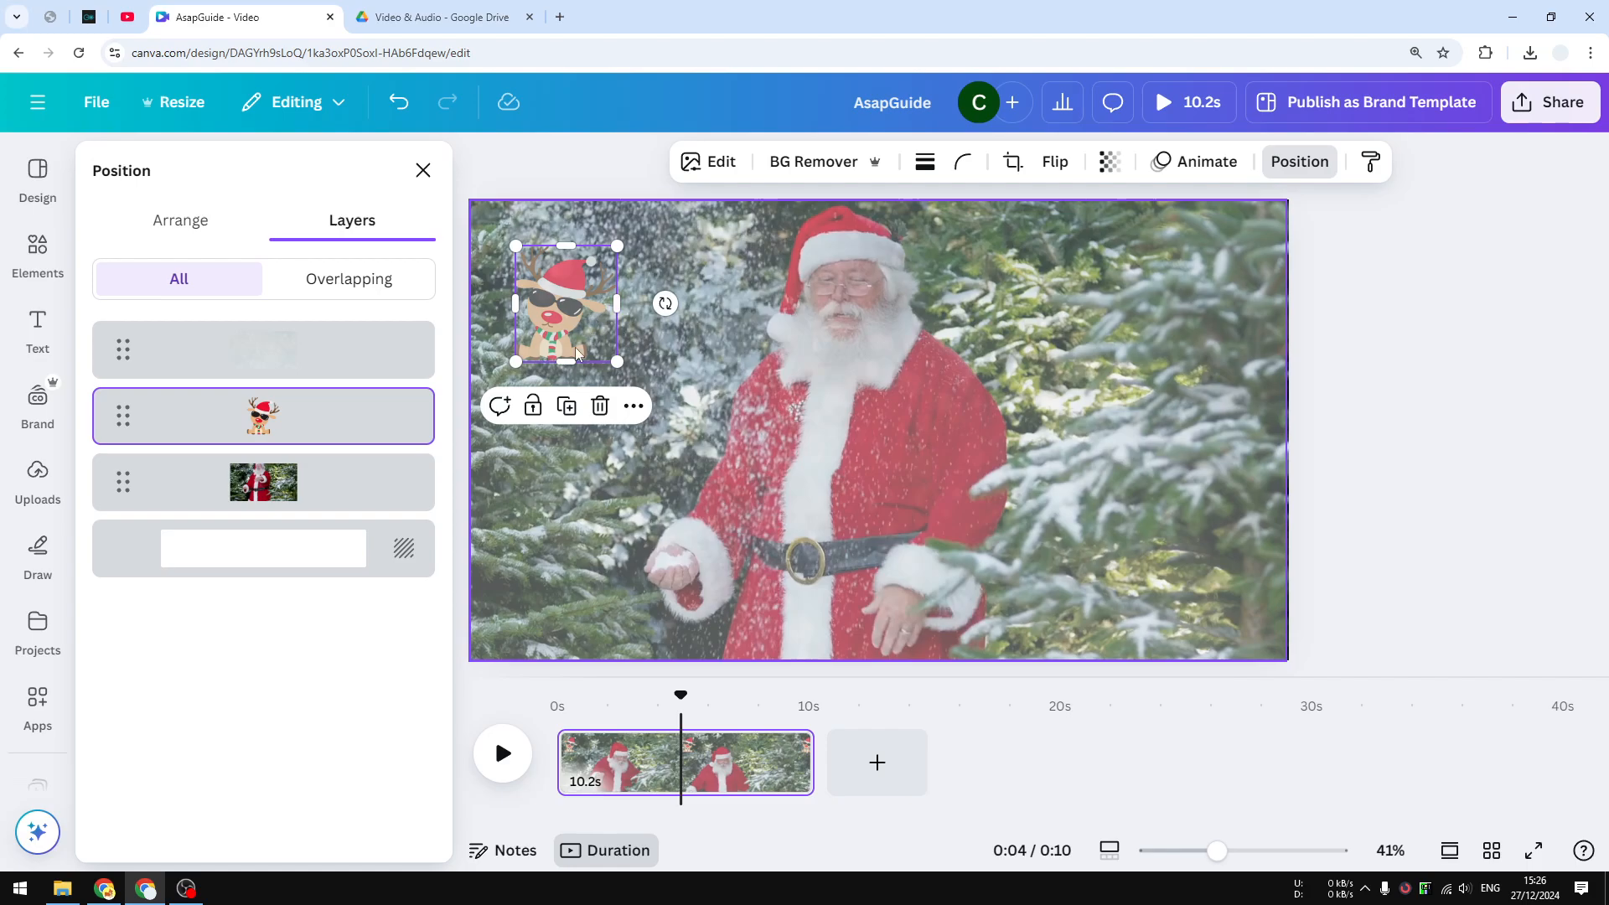
click(287, 368)
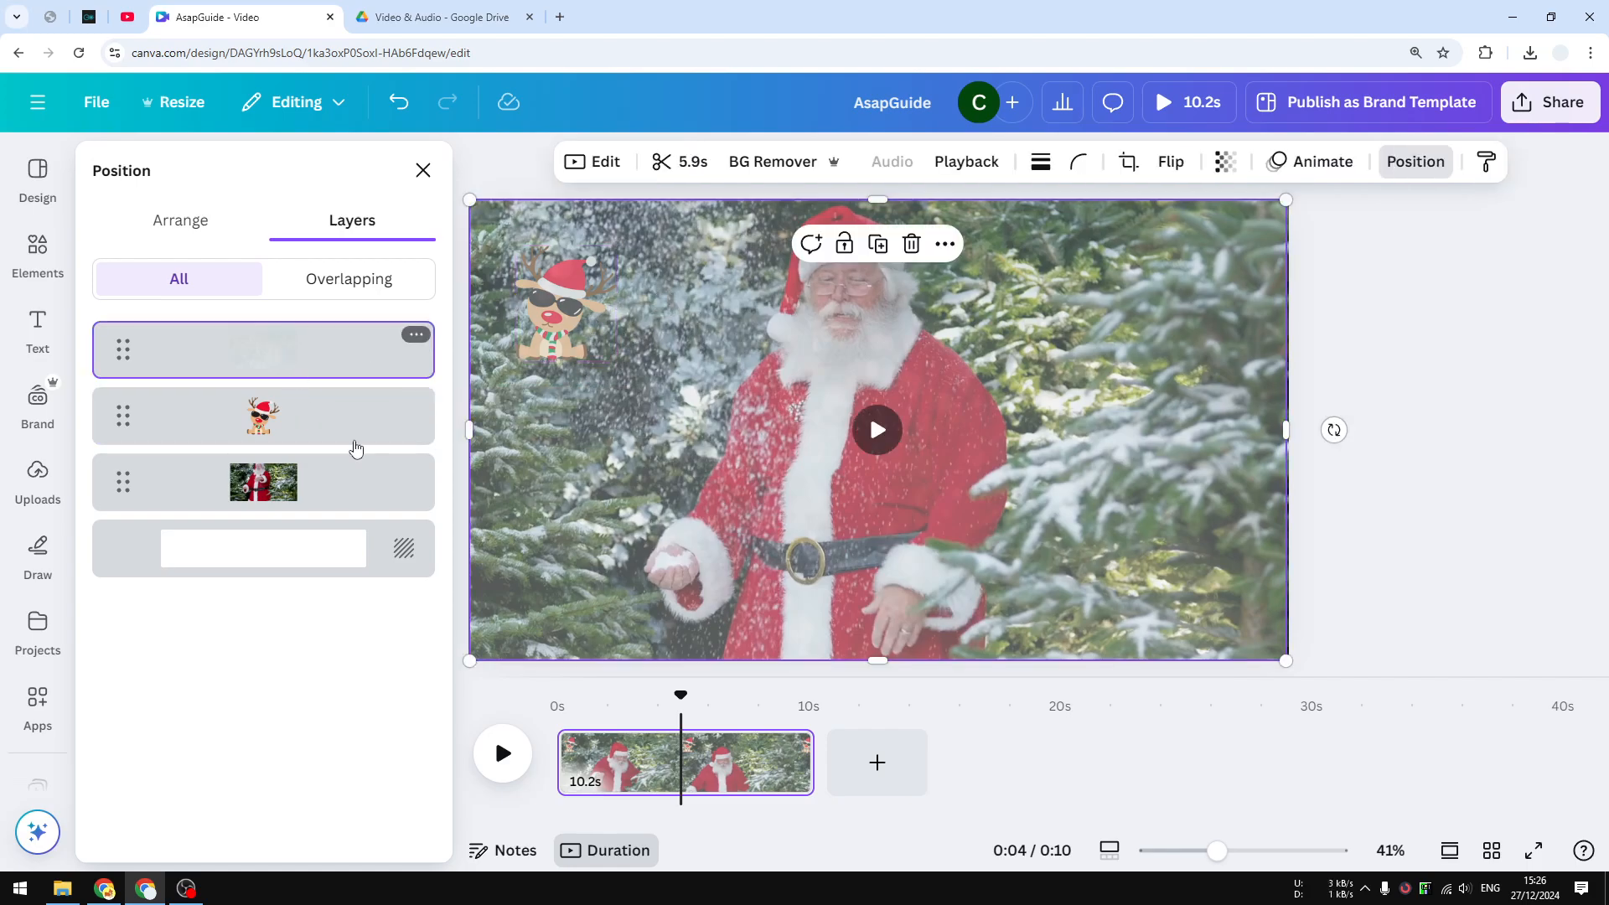
Play the 10.2-second video preview, then replay it from the start
click(503, 752)
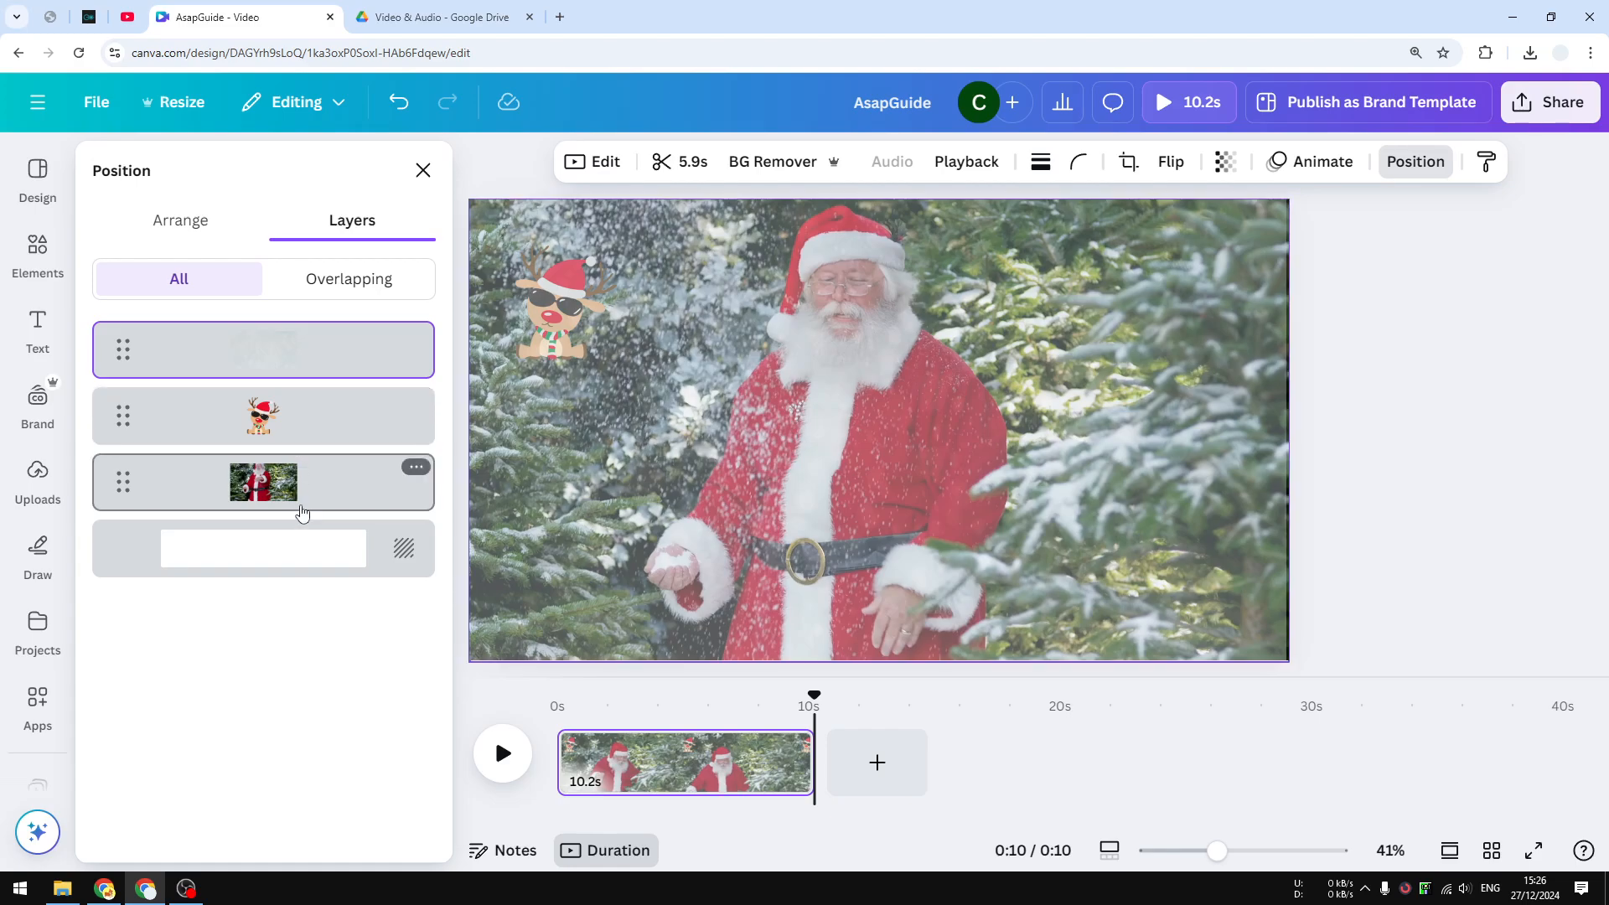
click(500, 755)
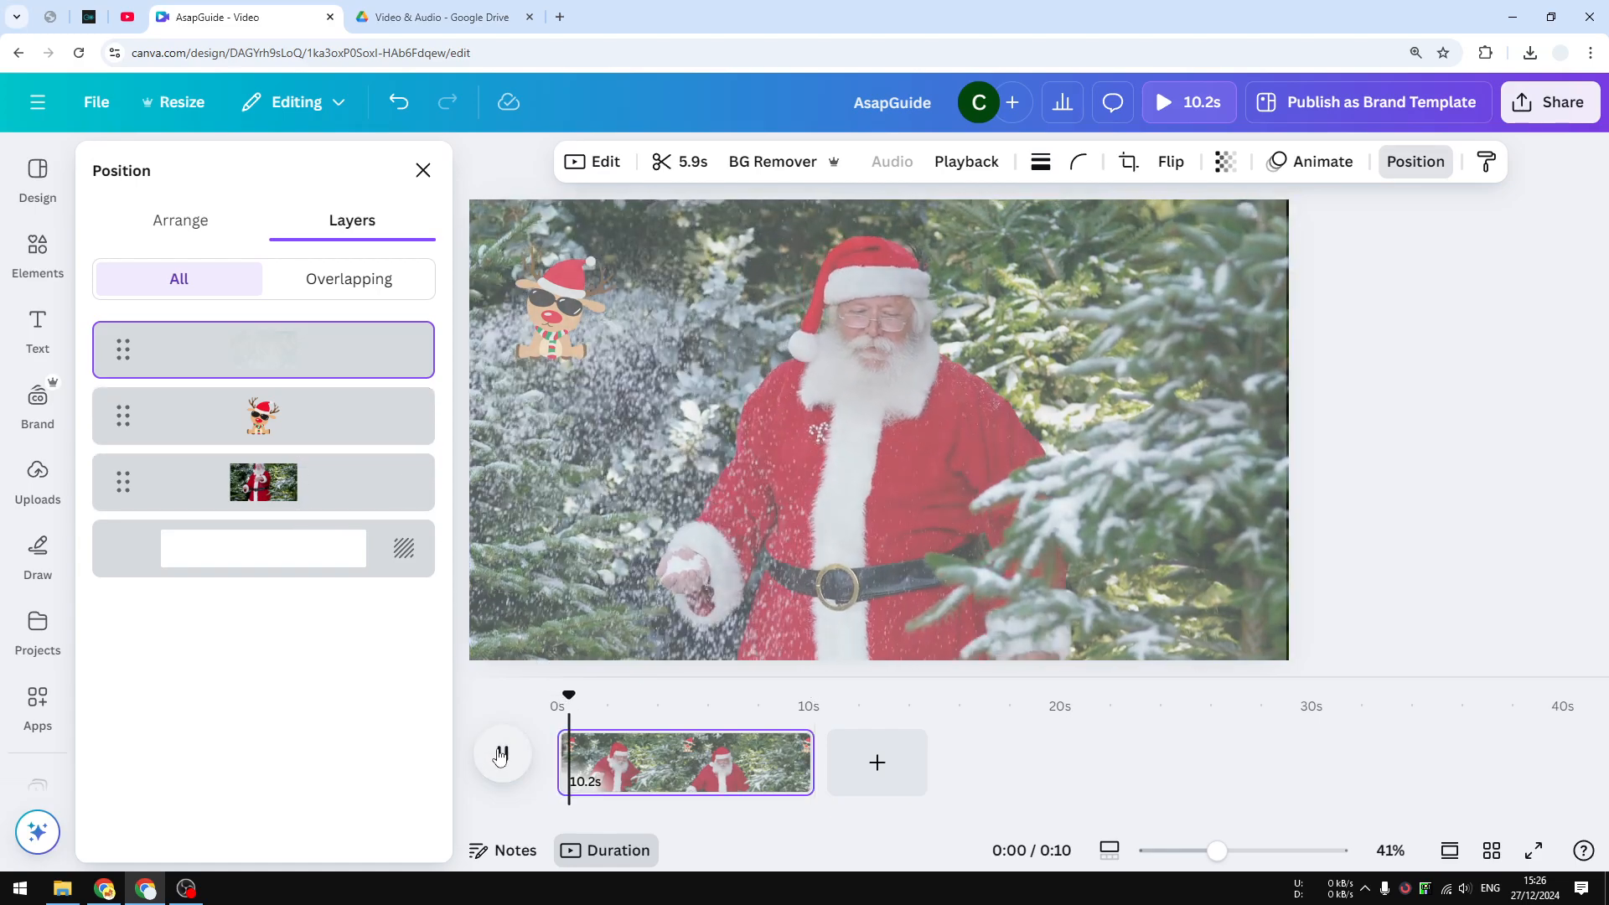